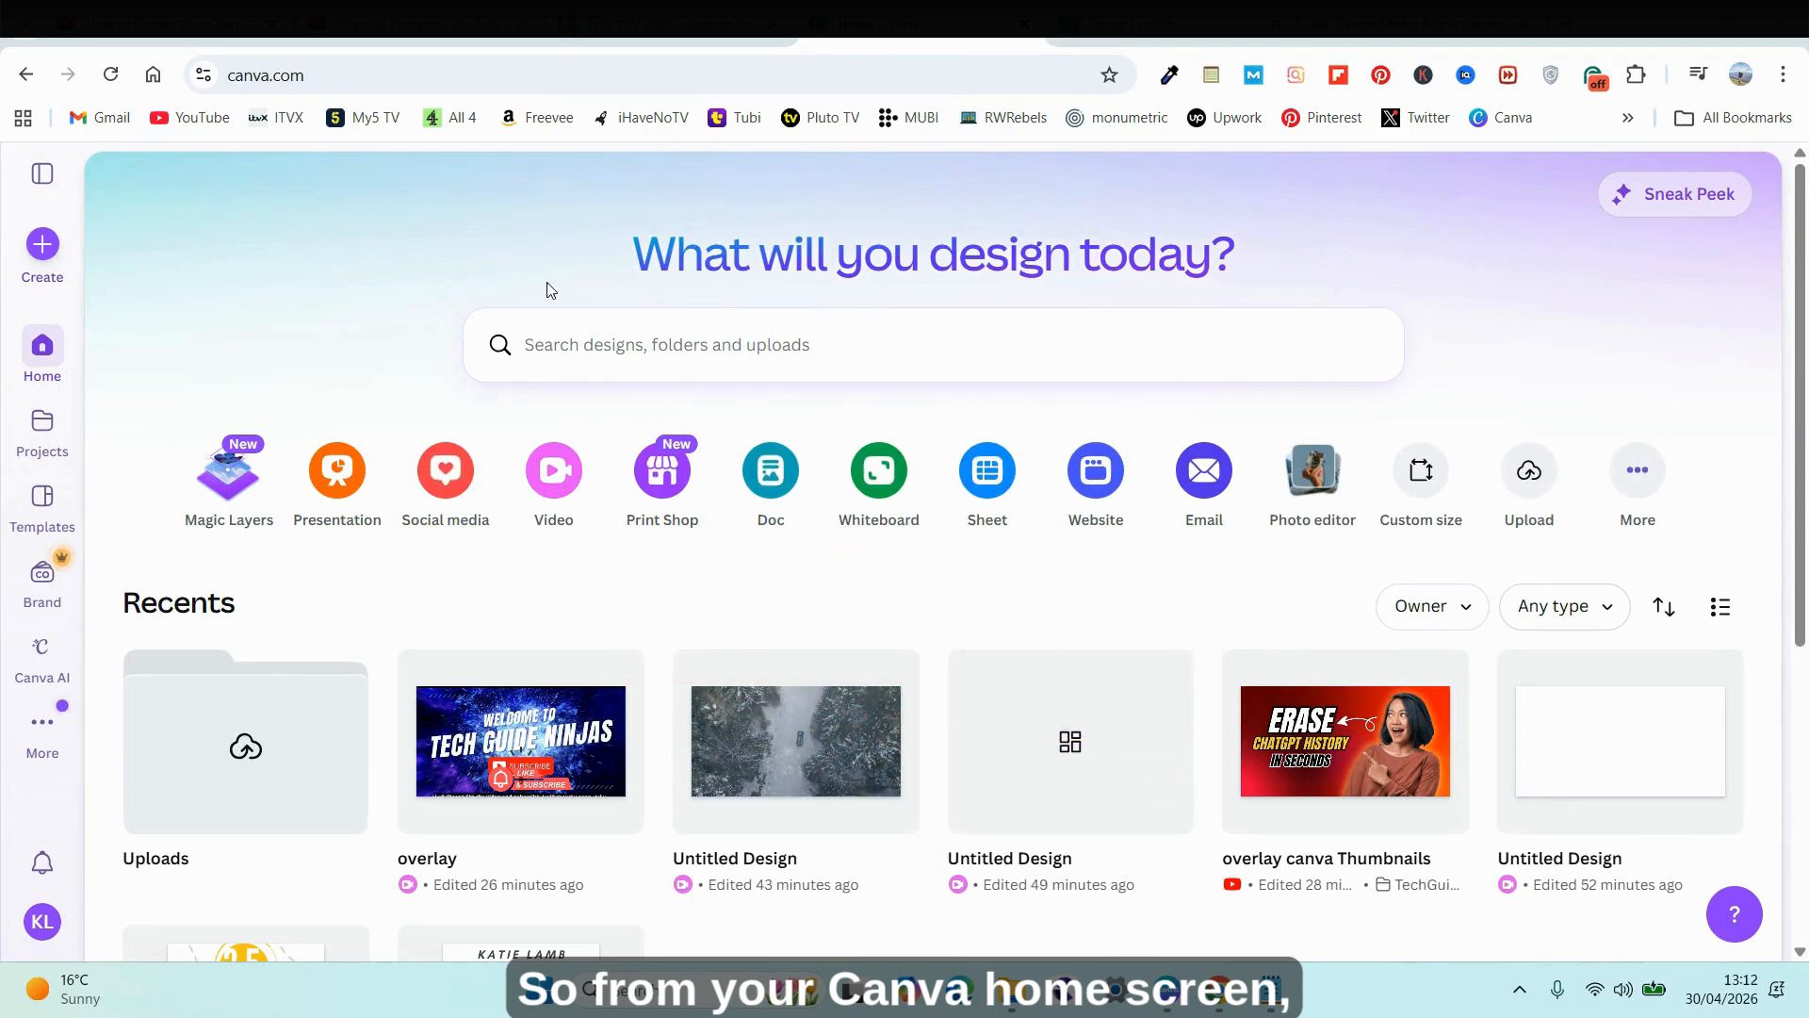
Step: Create a new blank design of the basic Avatar type, found by searching the design types for "avatar"
left_click(54, 255)
type("avatar")
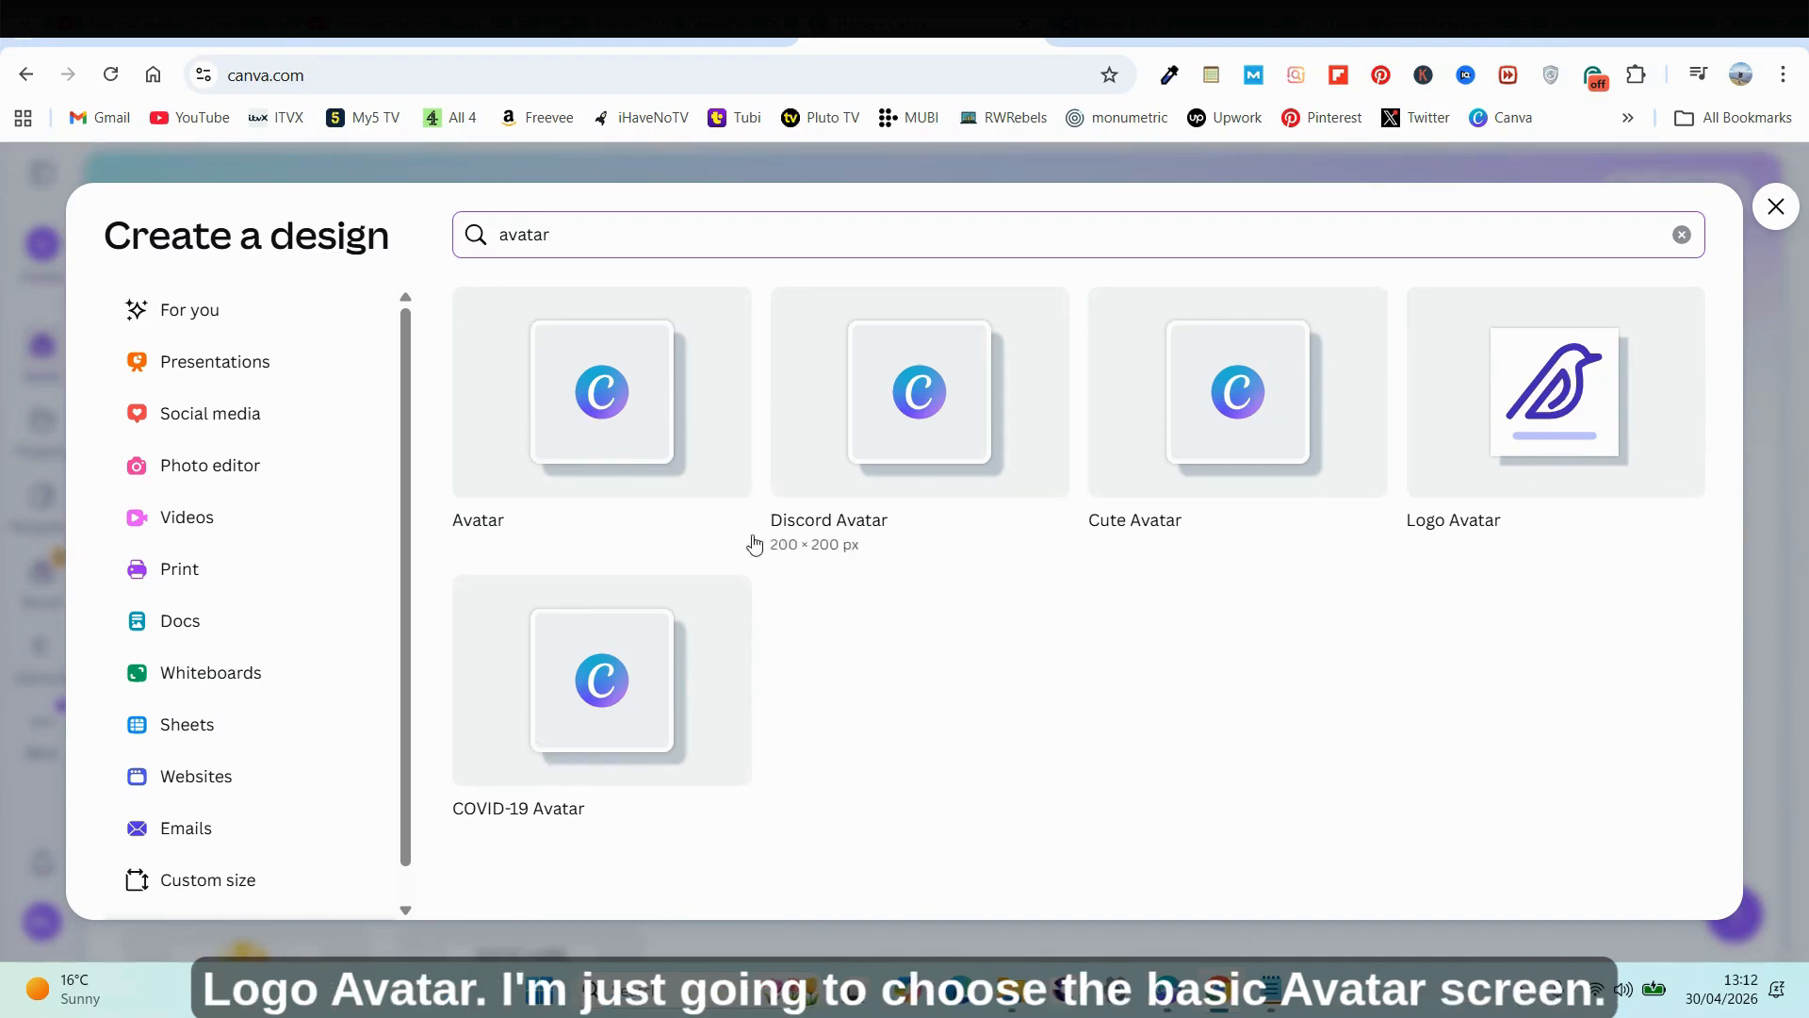
left_click(659, 394)
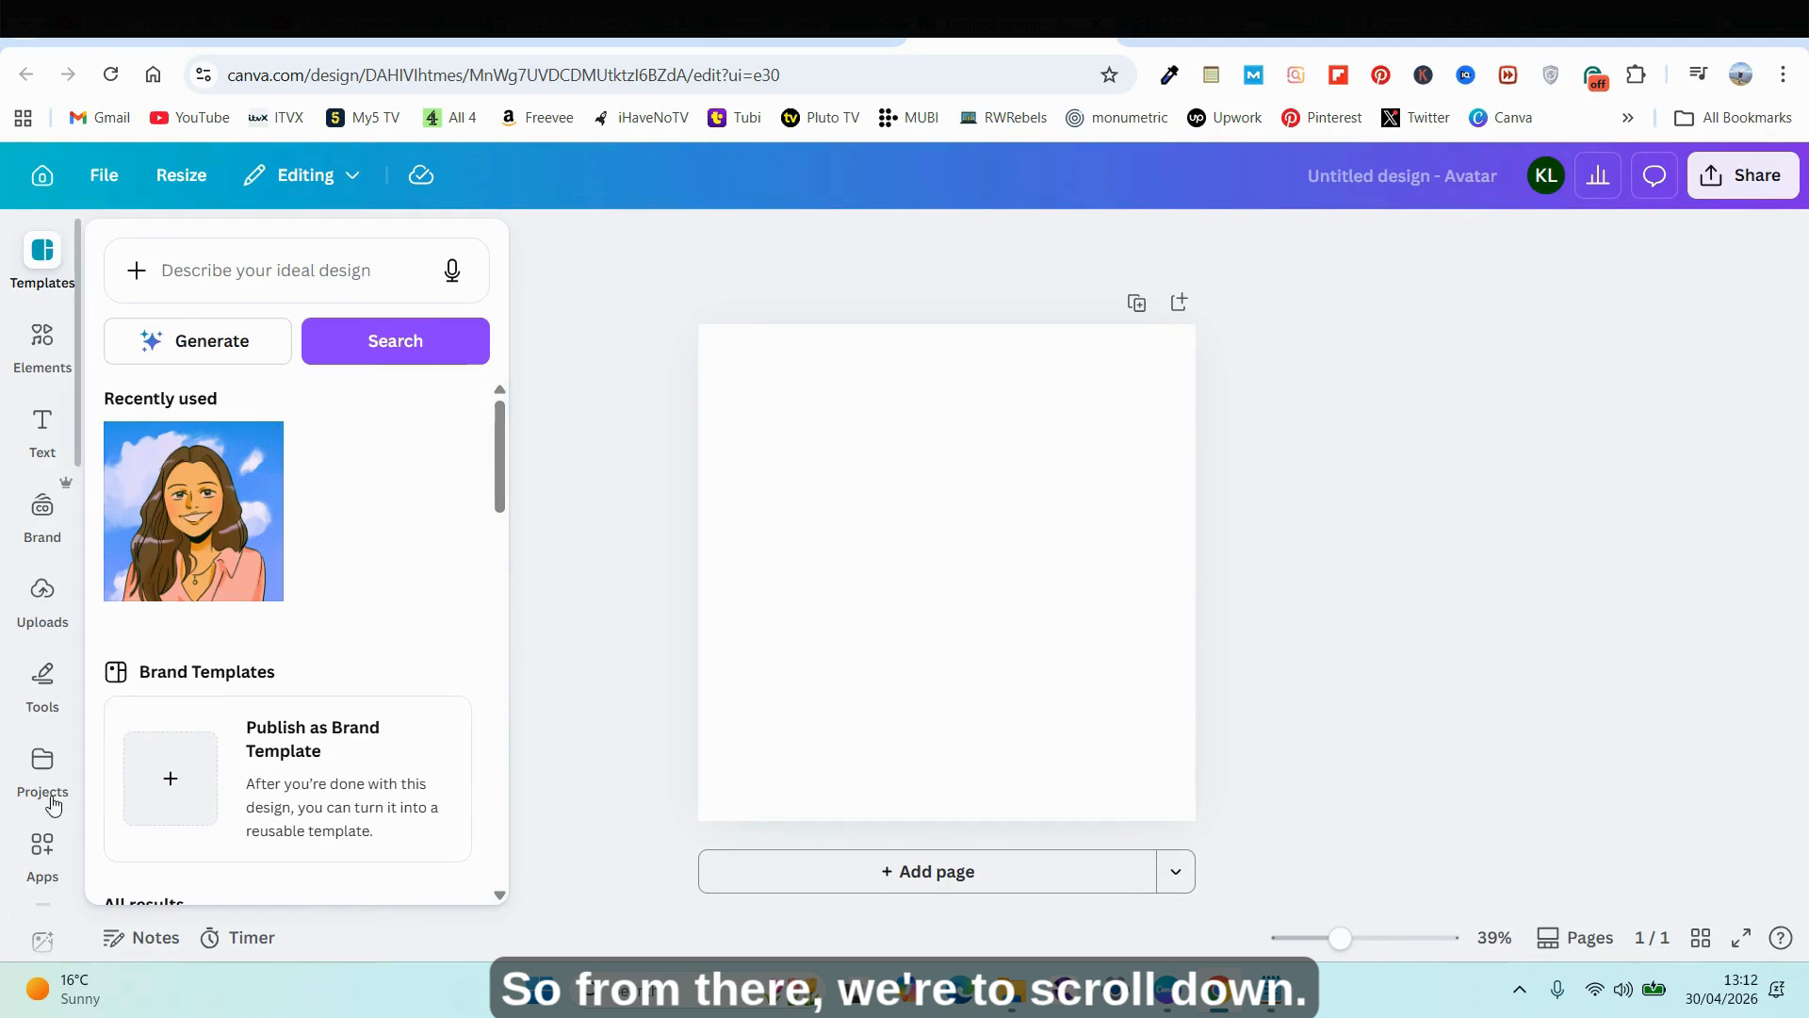
Step: Search the Canva apps for "d id" and open the D-ID AI Avatars app in the design
left_click(42, 851)
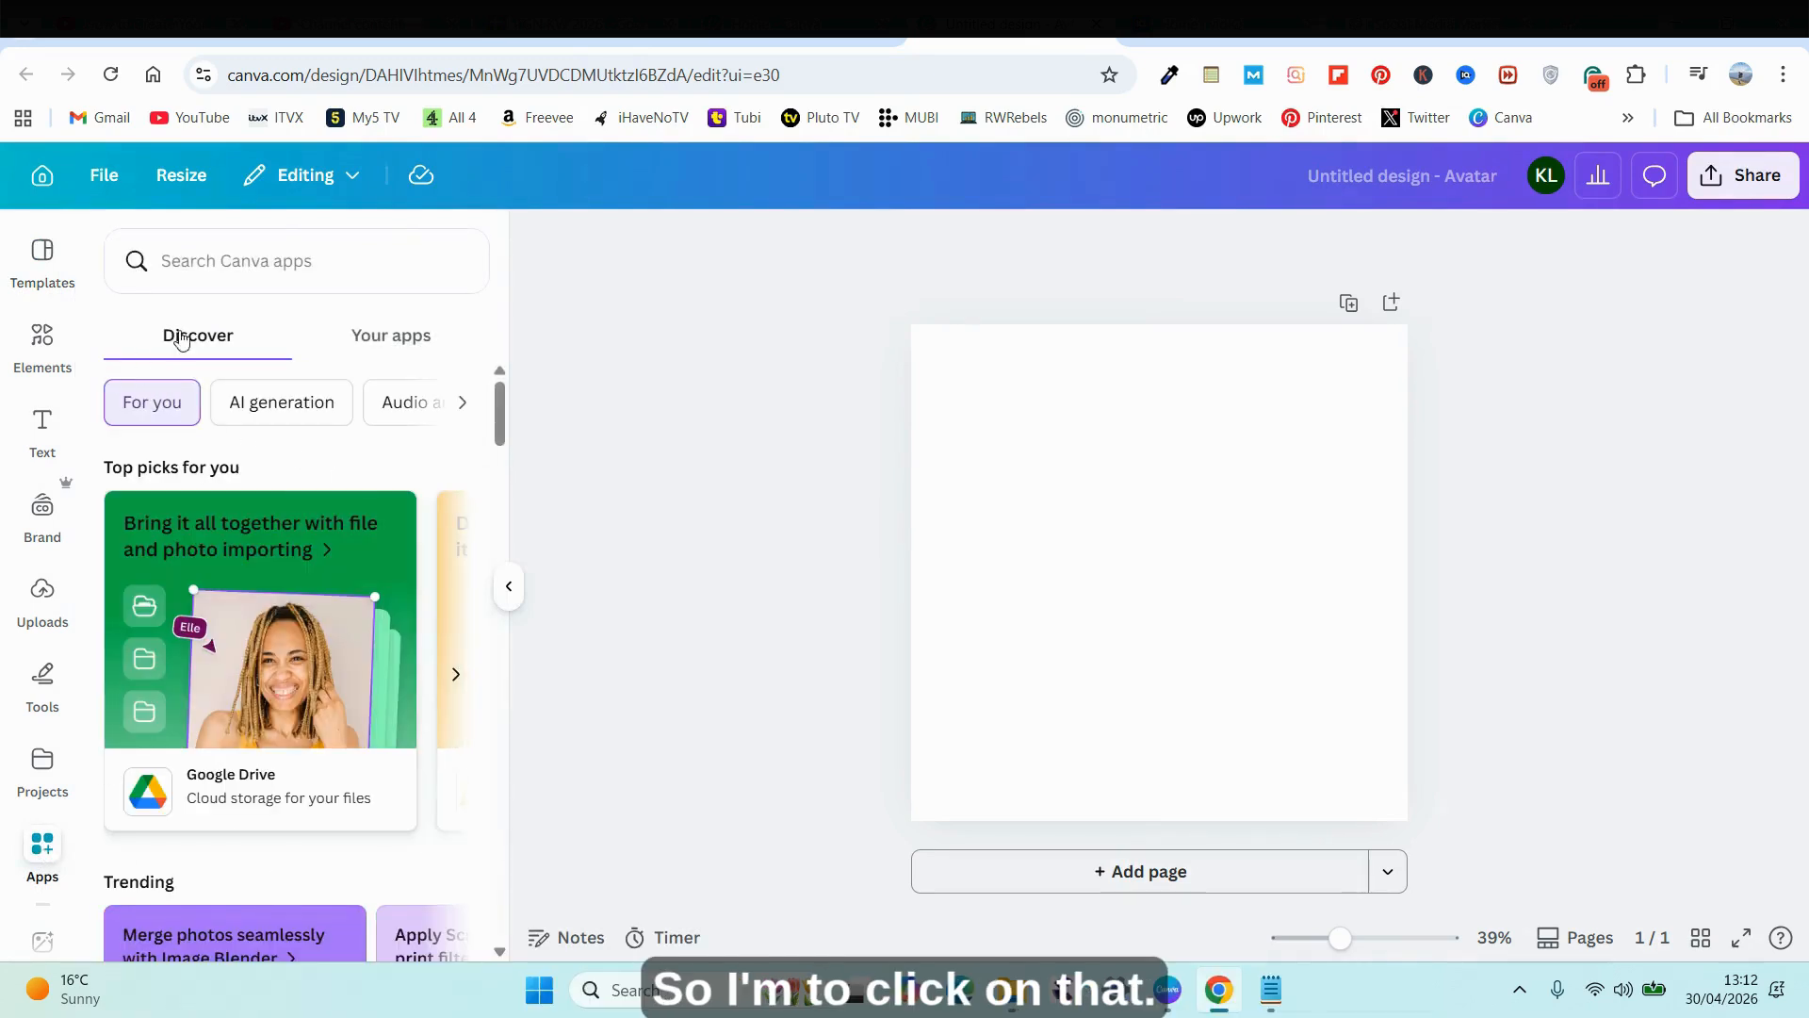
left_click(199, 254)
type("d id")
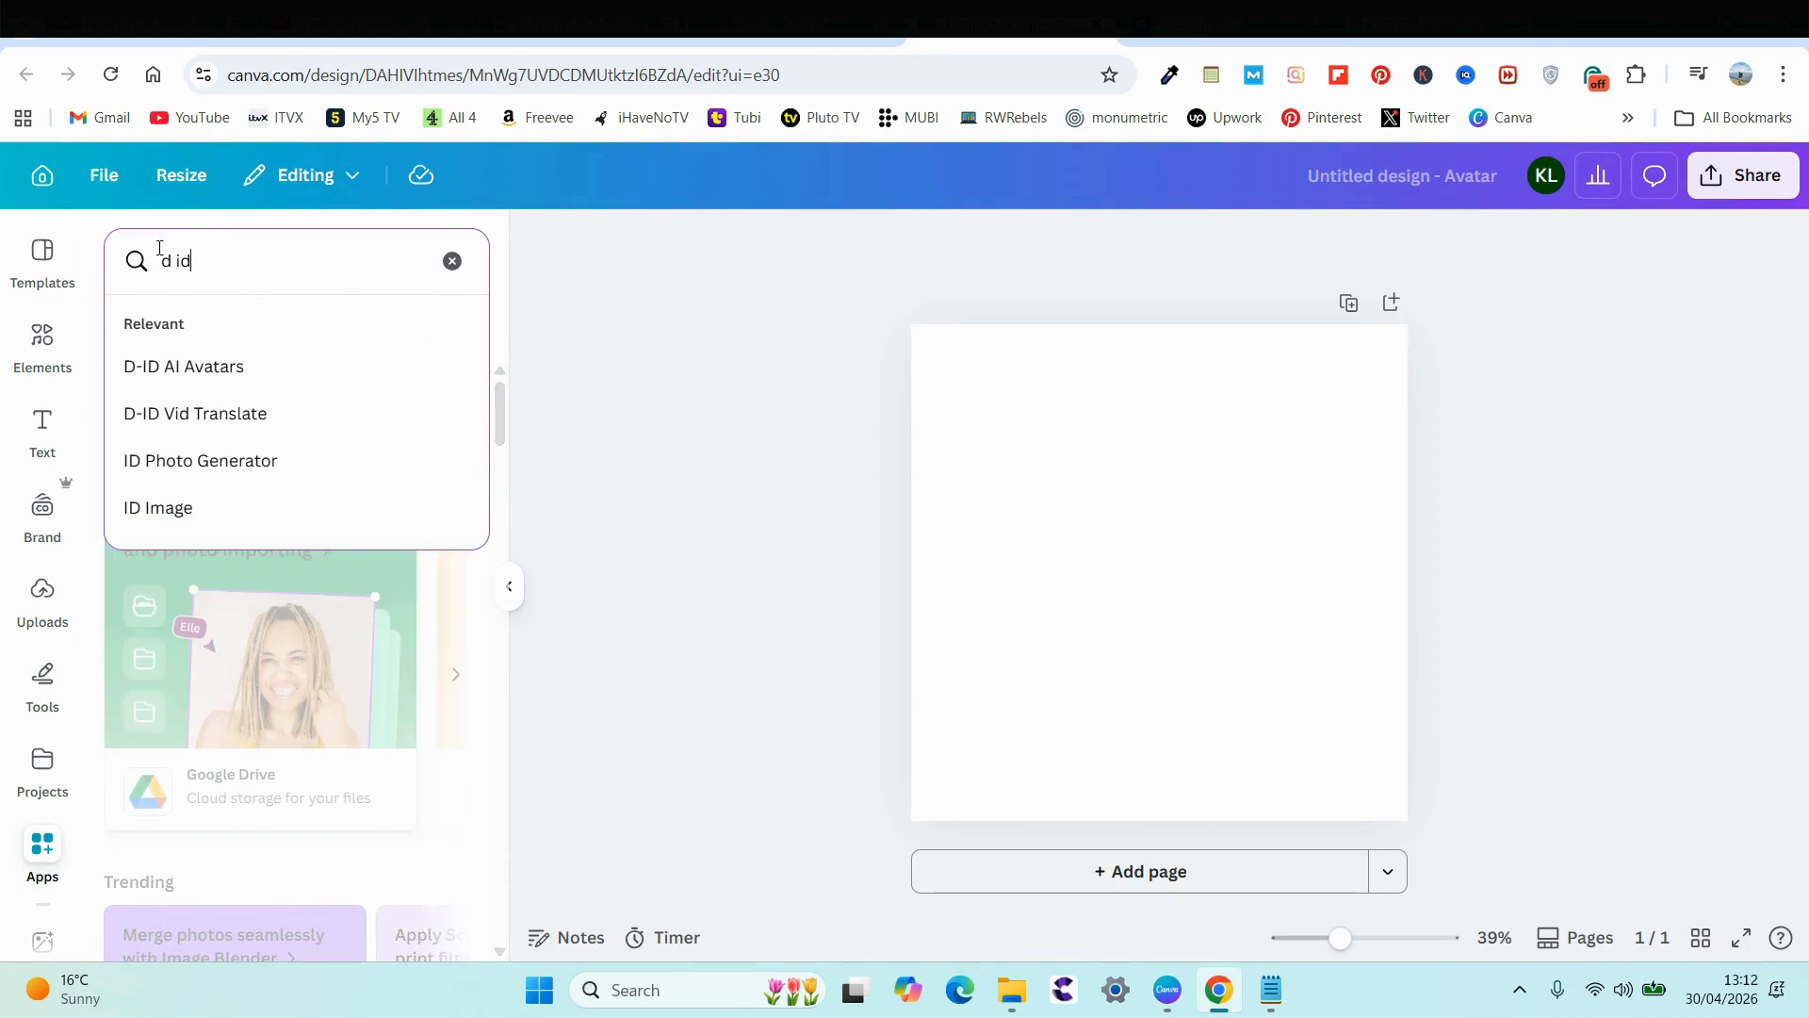
left_click(223, 377)
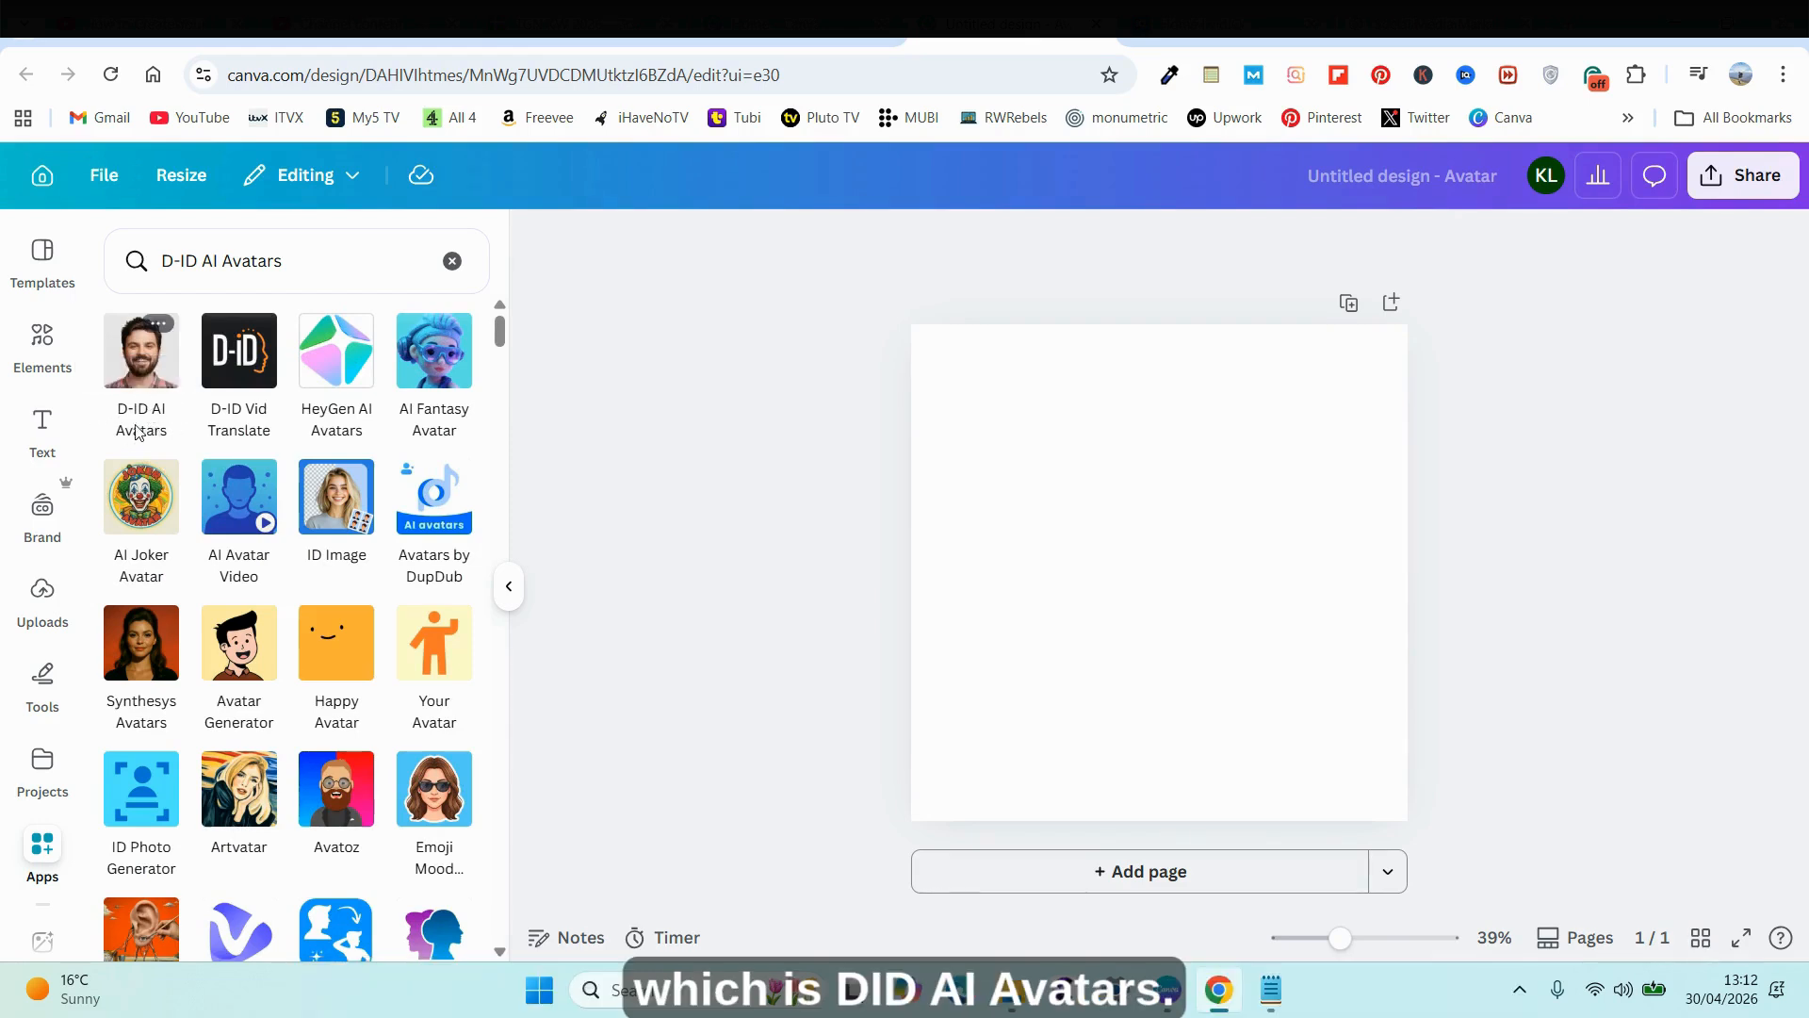
left_click(145, 377)
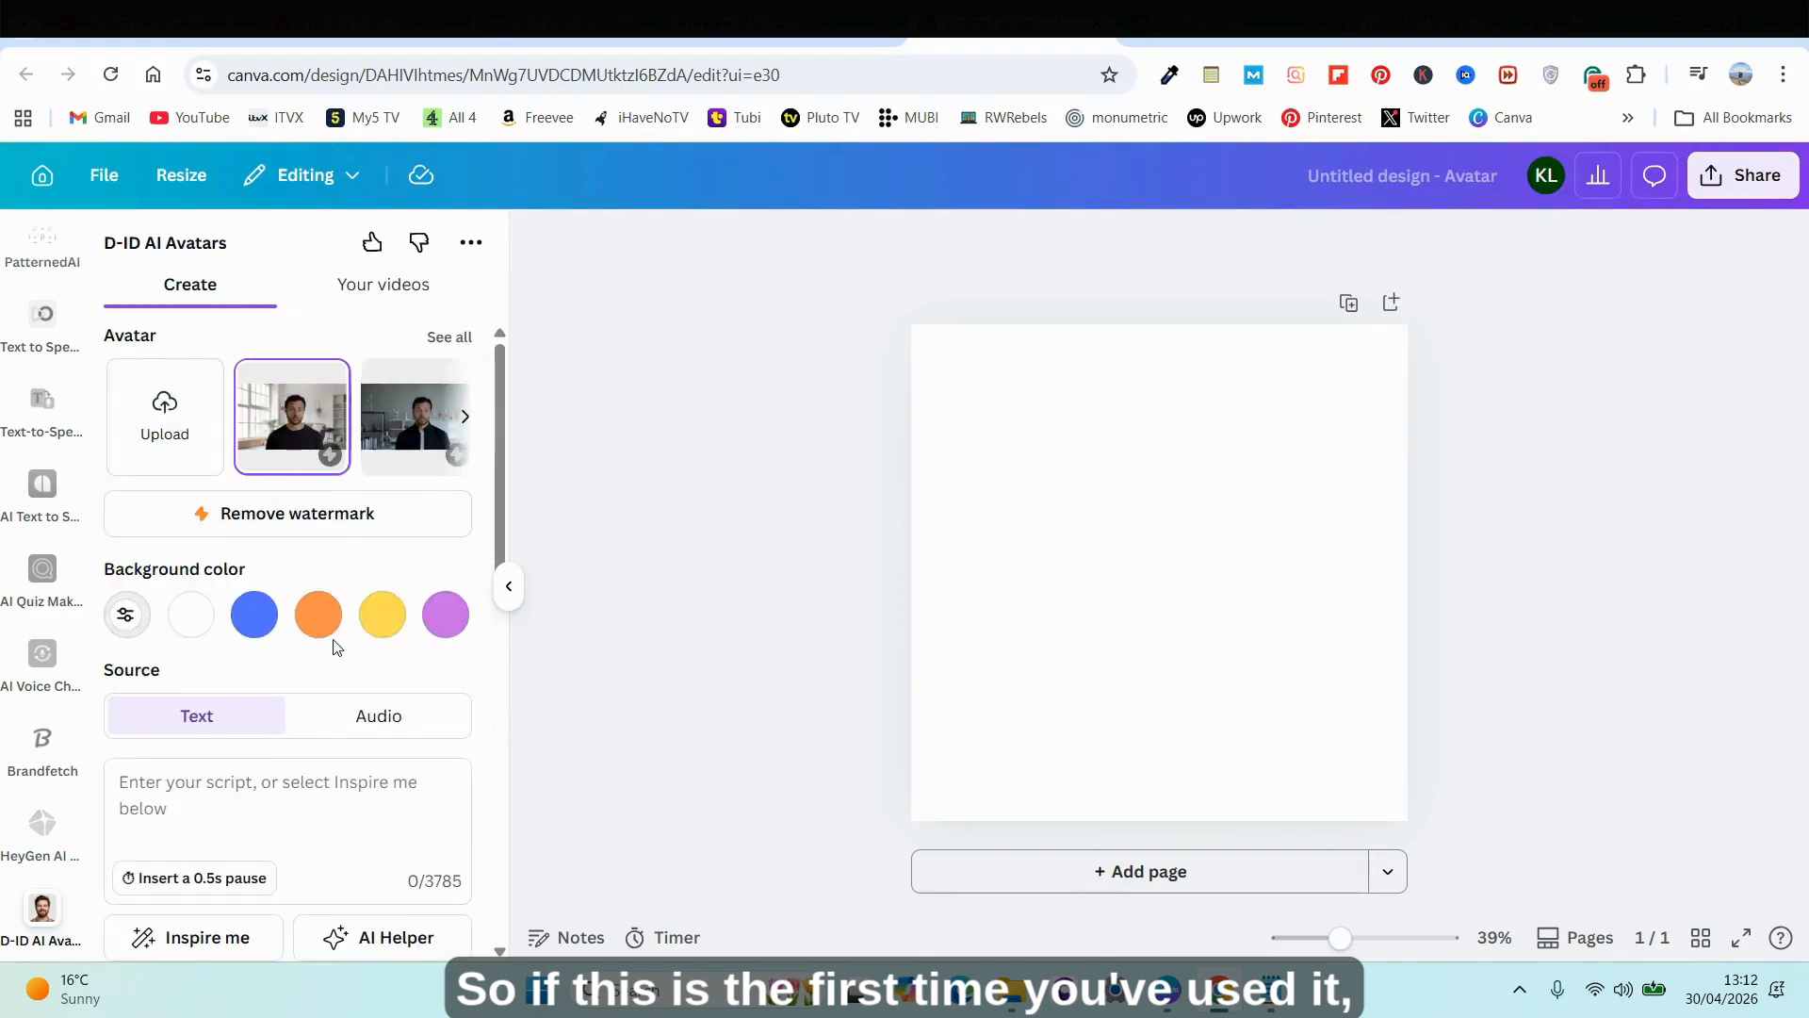
Step: Browse the full avatar collection and use the standing woman in the coral-red blazer on a plain background as the presenter
scroll(312, 459, "down", 3)
scroll(309, 458, "down", 2)
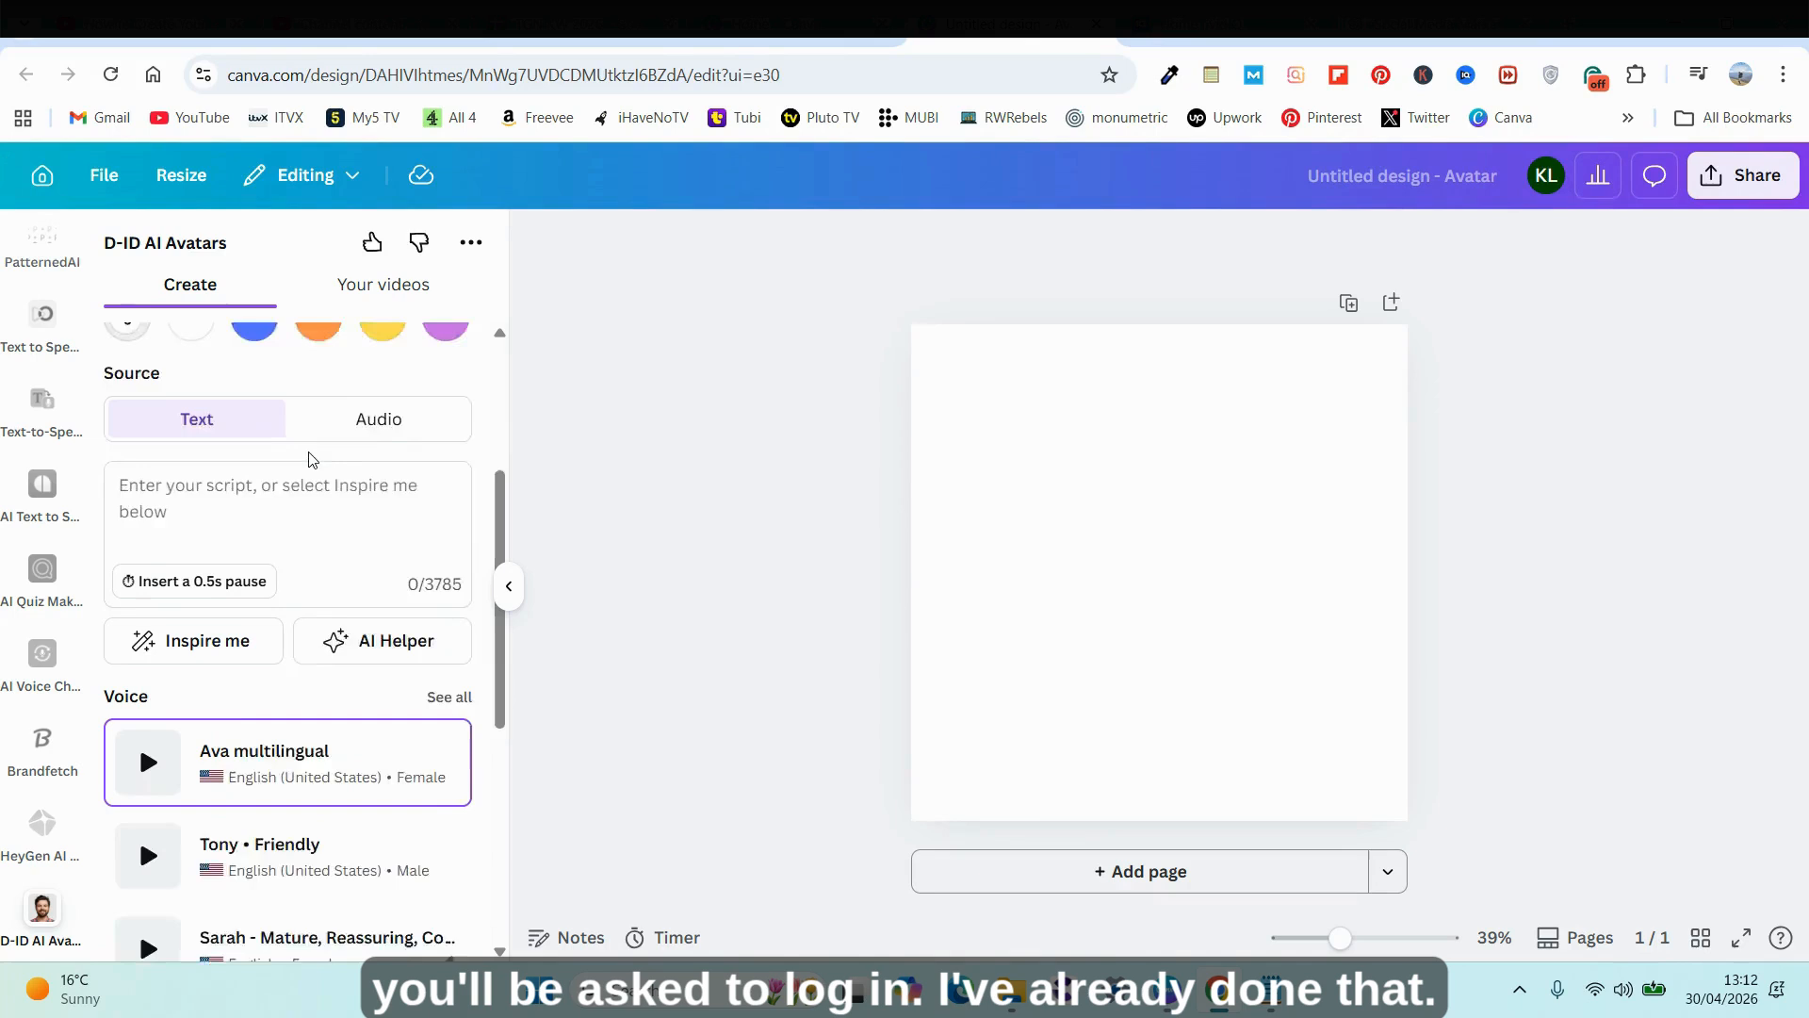
scroll(348, 611, "up", 3)
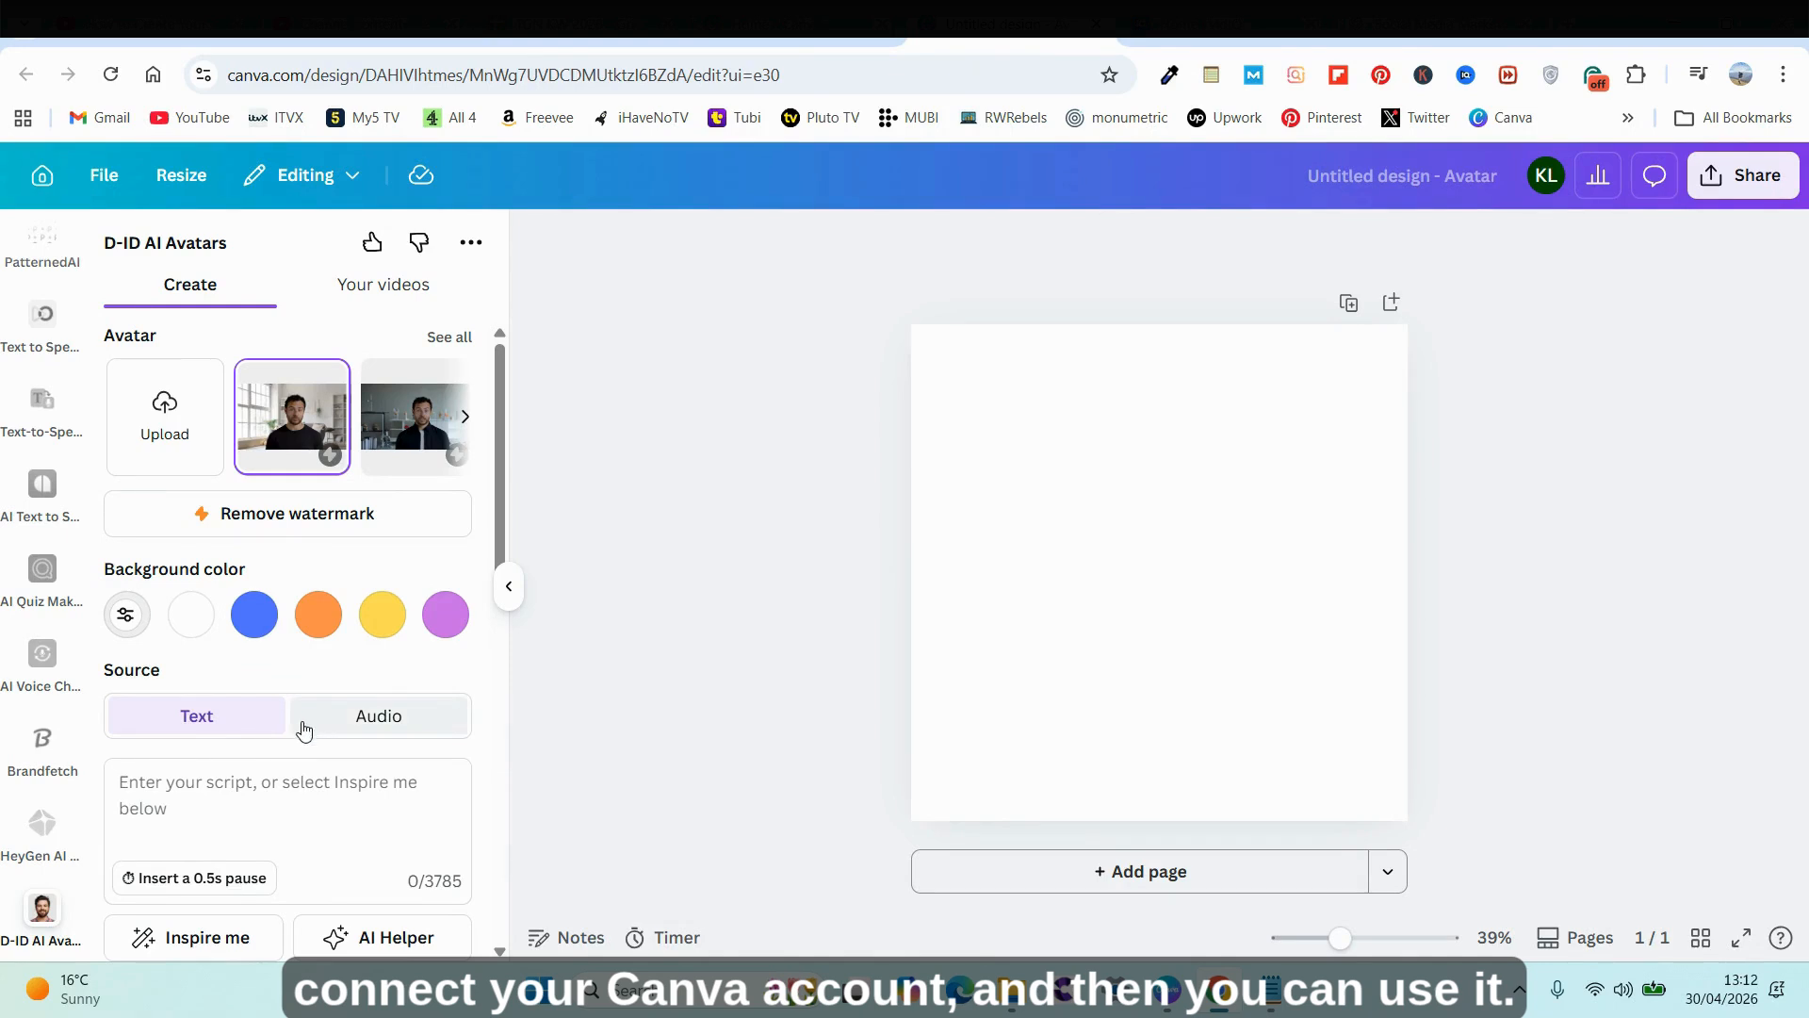
scroll(356, 494, "down", 3)
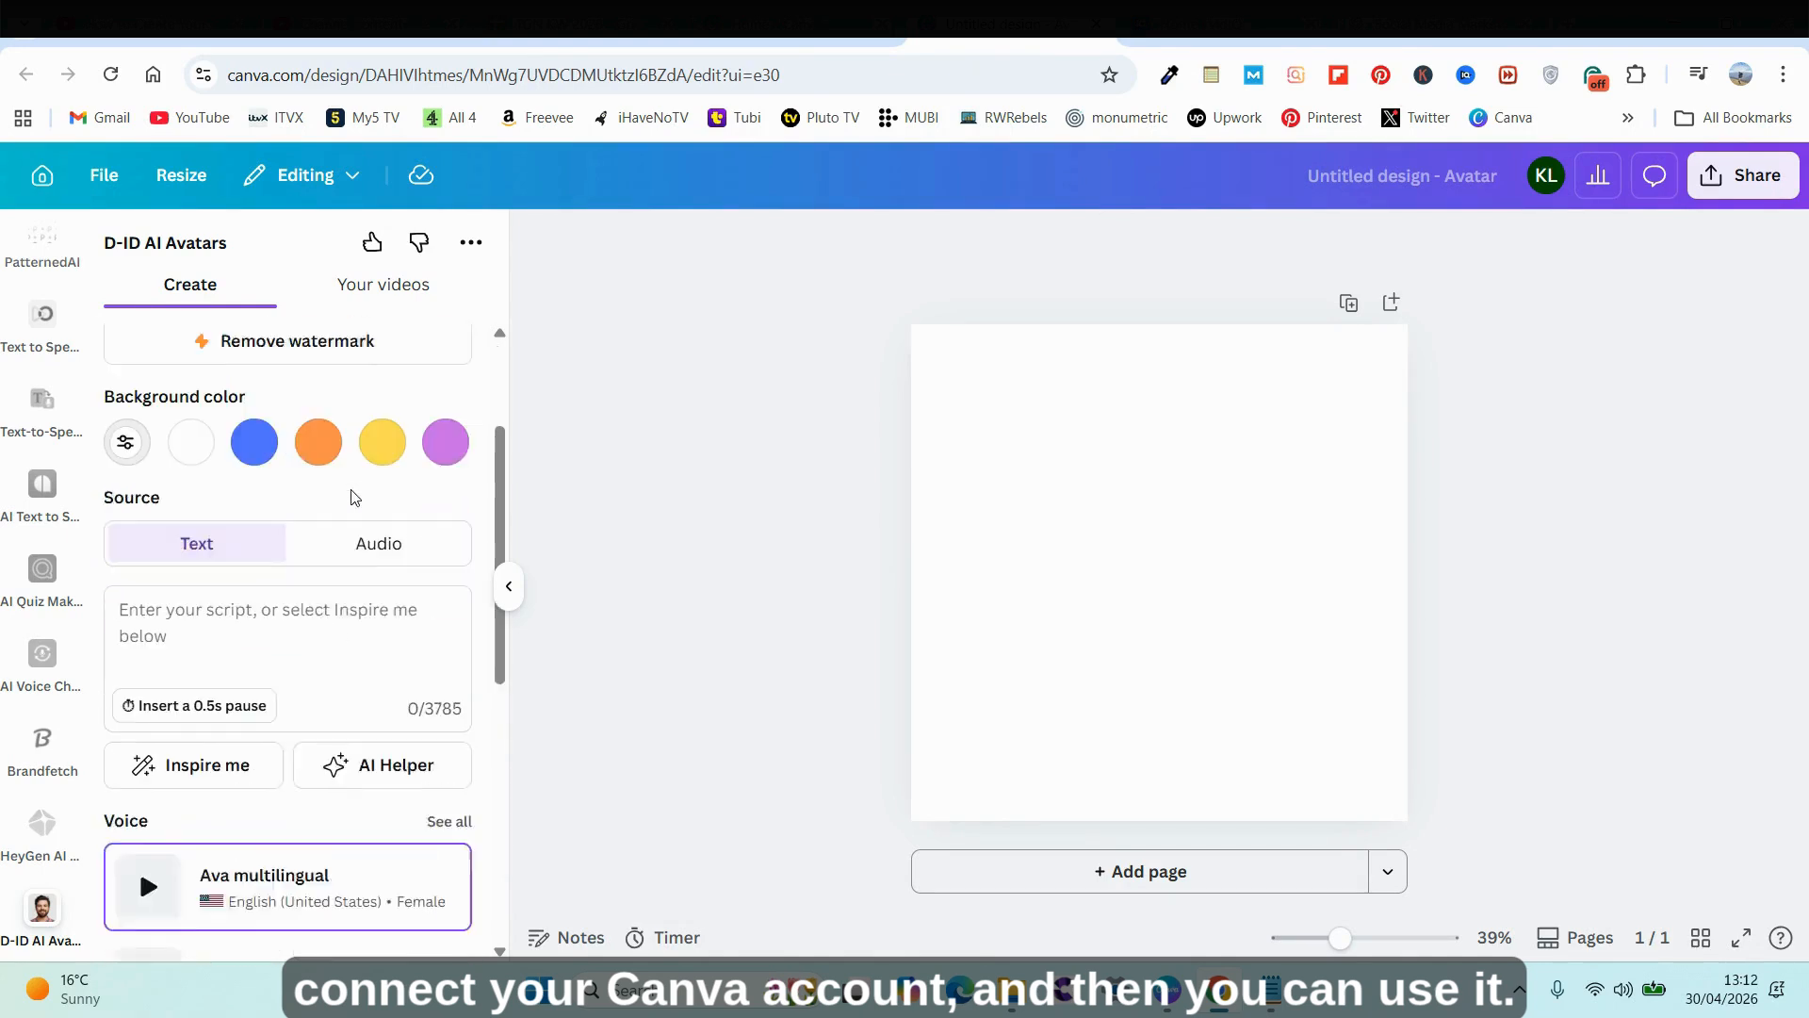
scroll(376, 482, "up", 3)
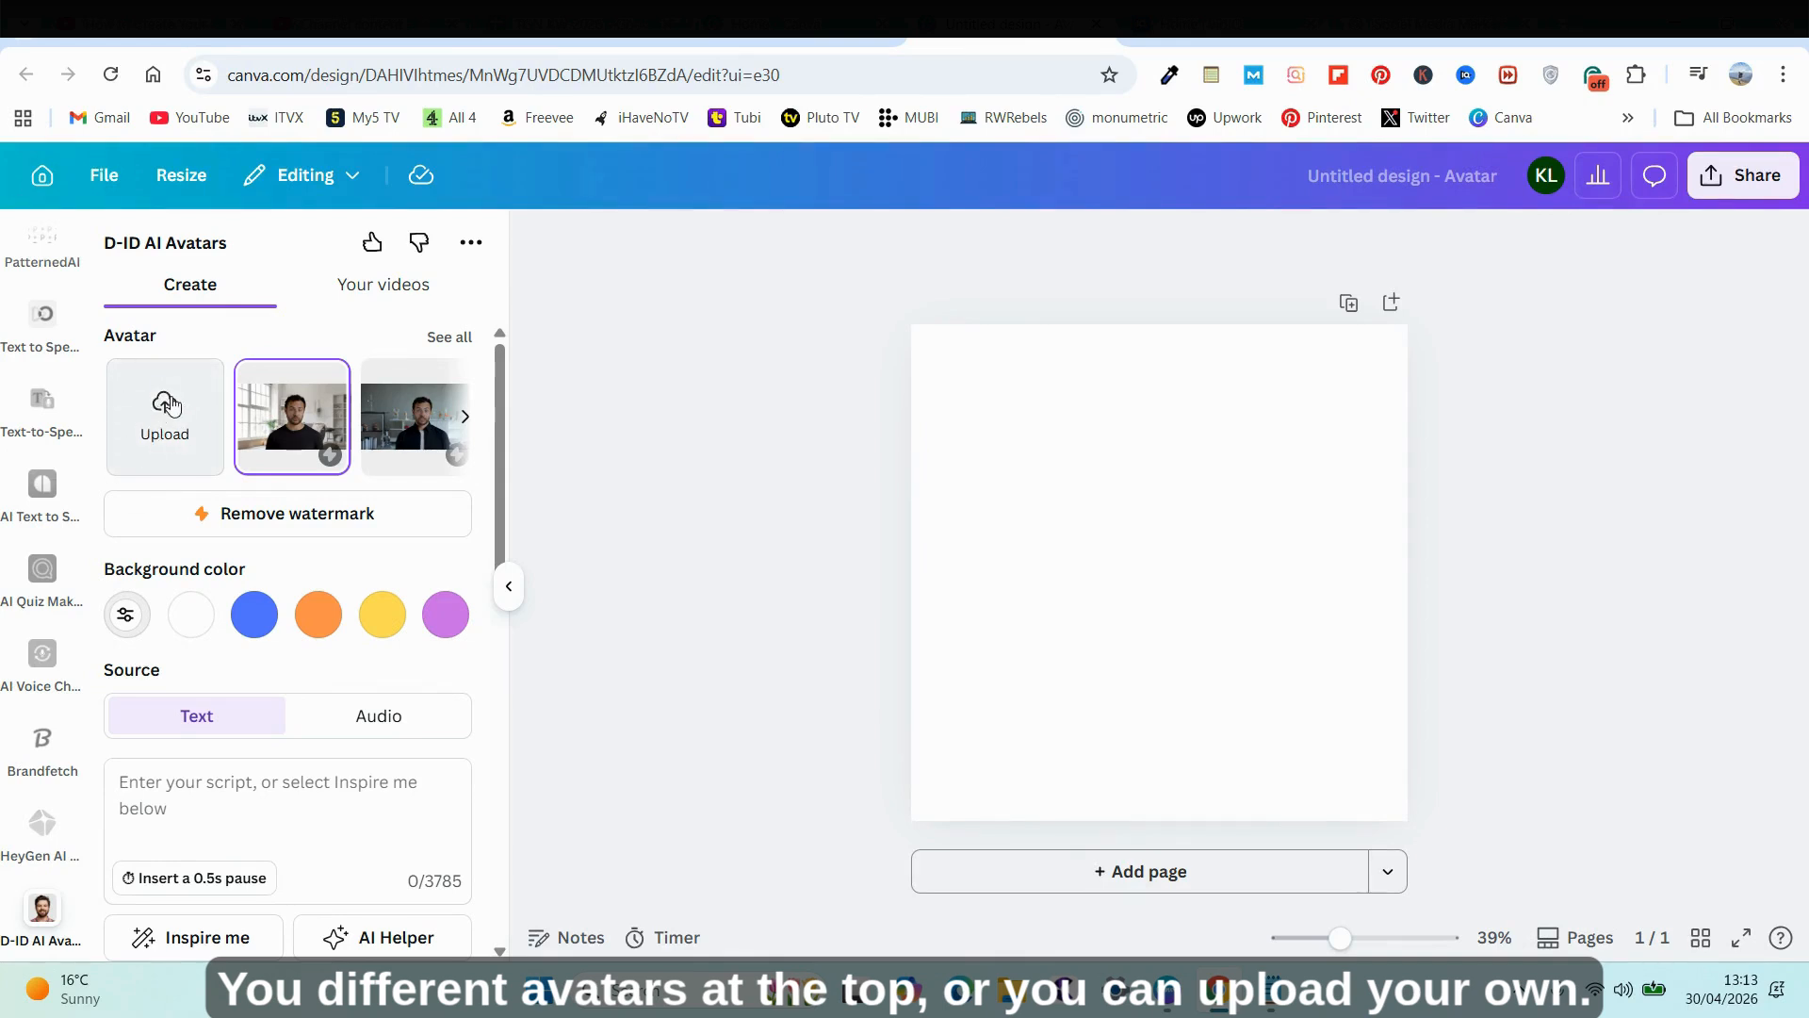
left_click(451, 345)
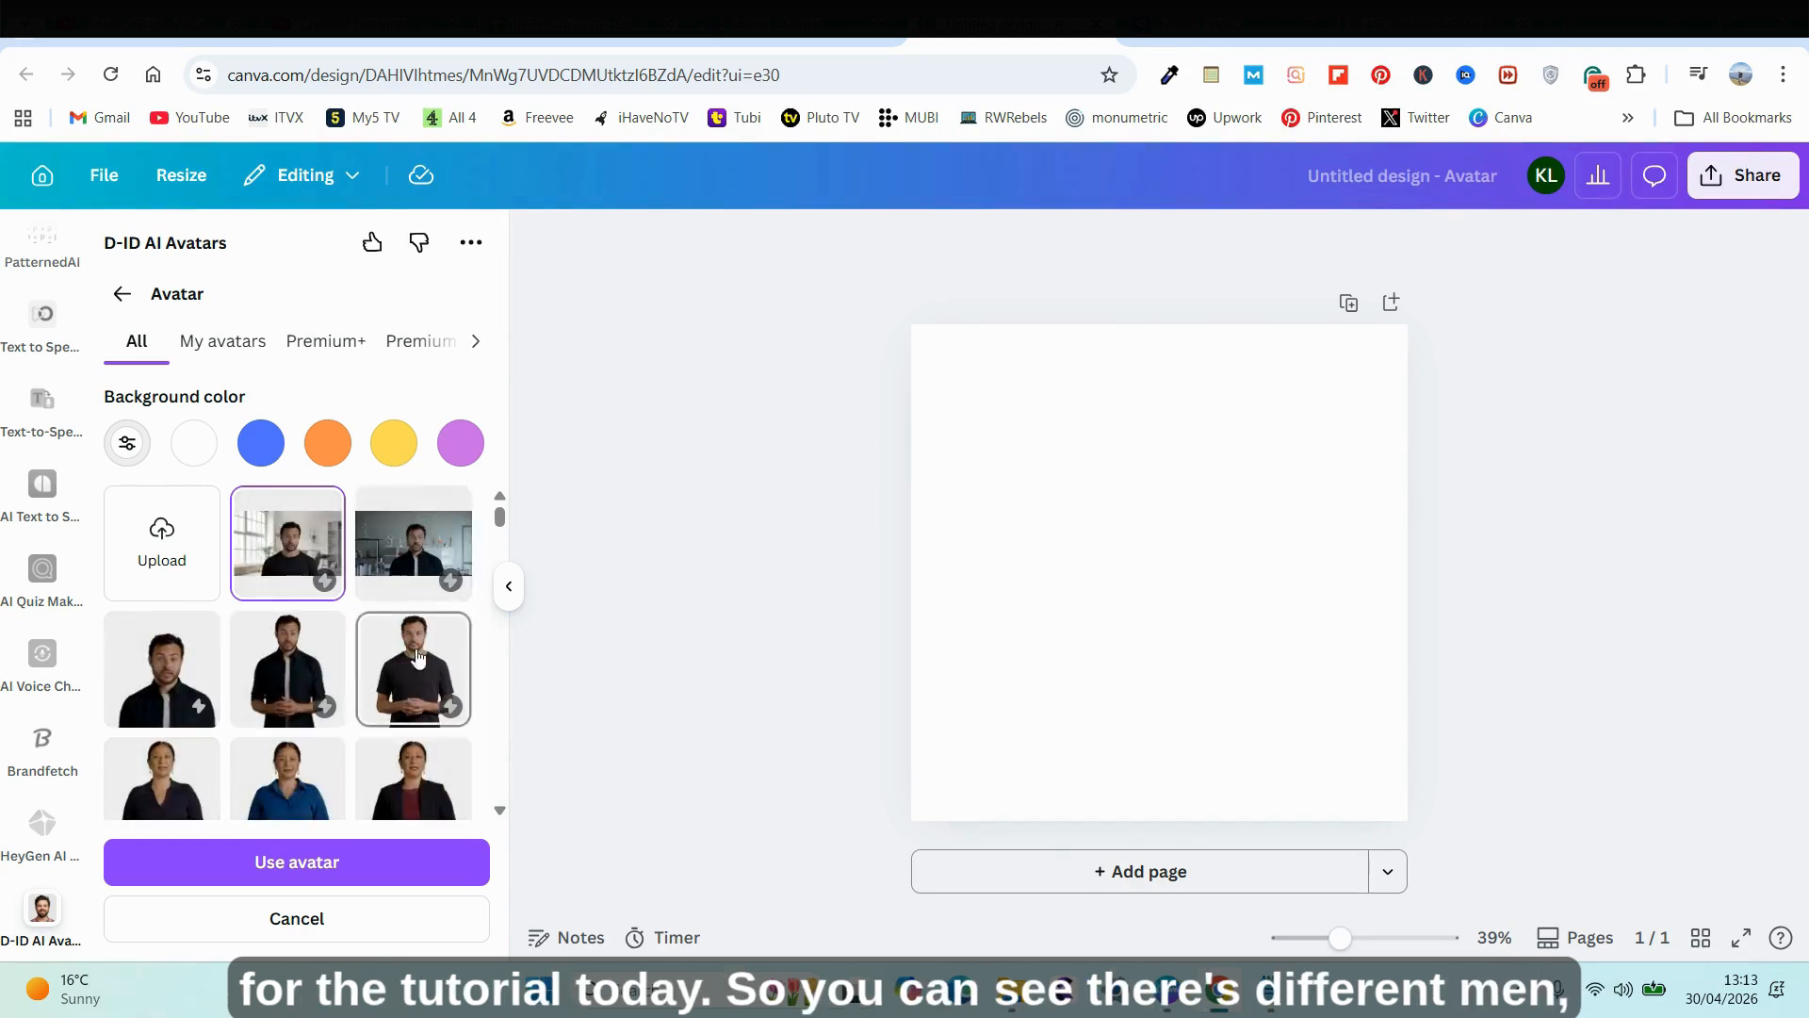
scroll(434, 641, "down", 4)
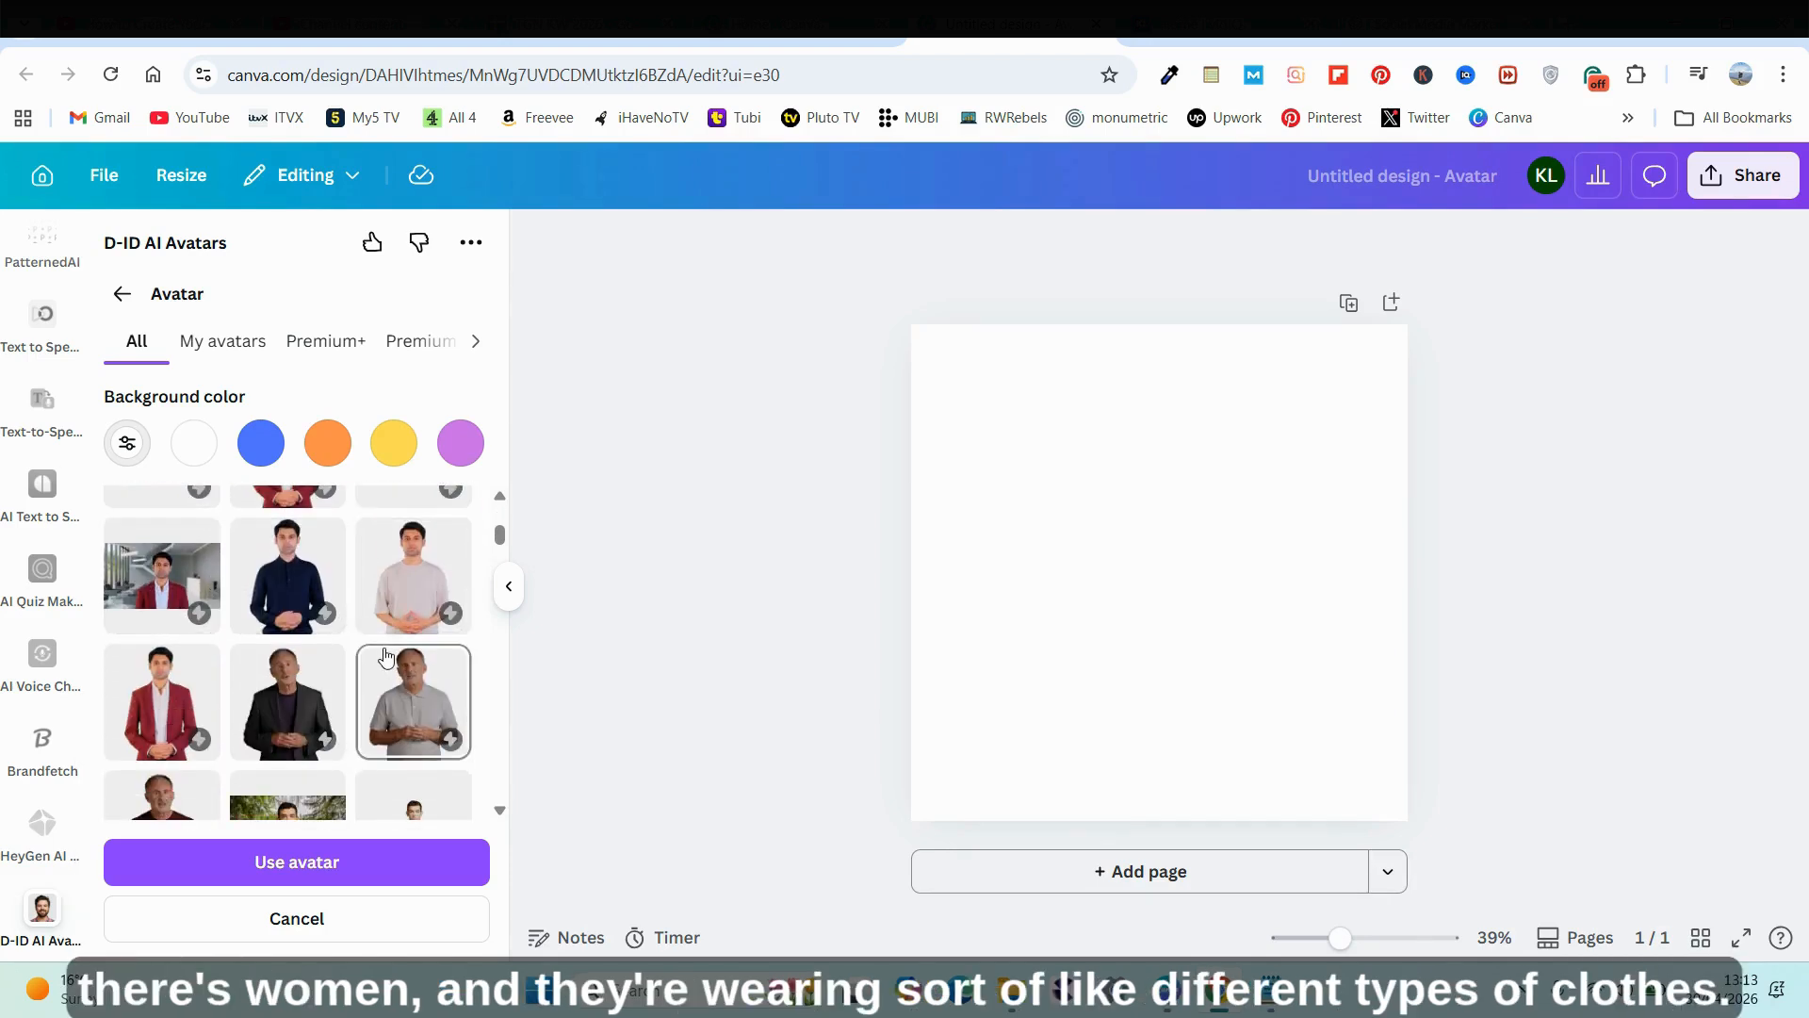
scroll(386, 655, "down", 2)
scroll(386, 655, "down", 1)
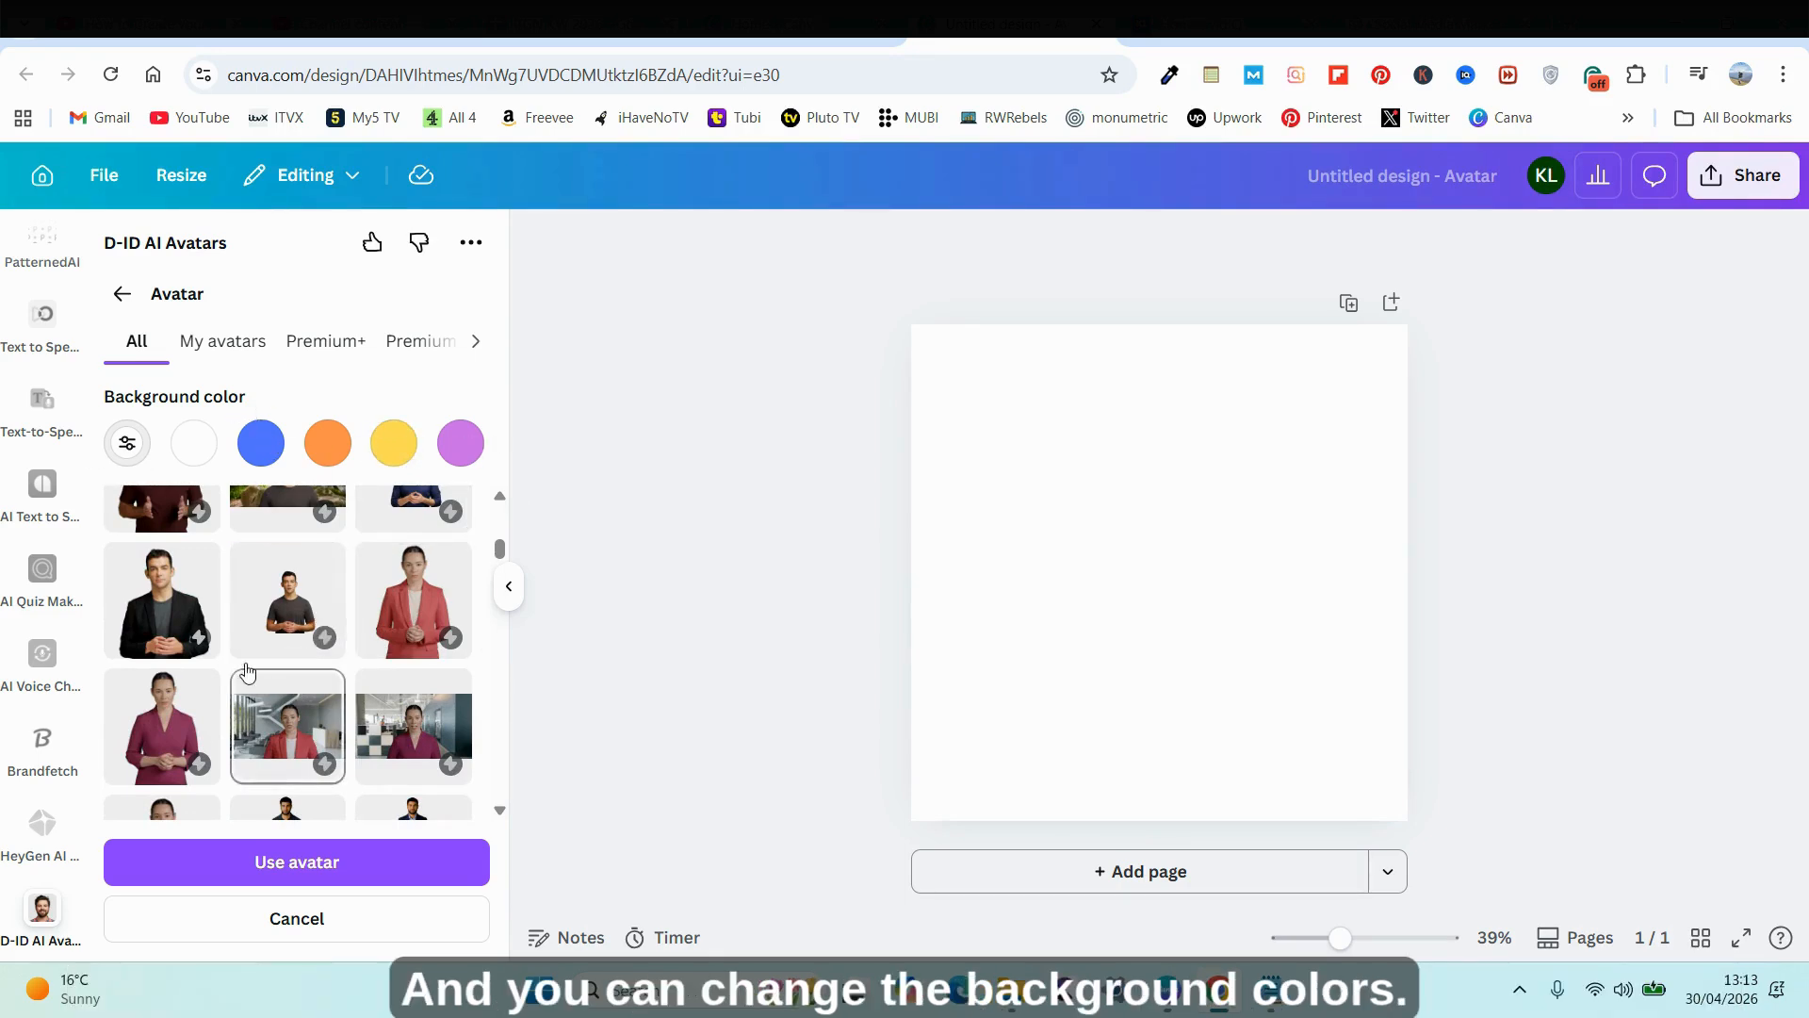
left_click(428, 608)
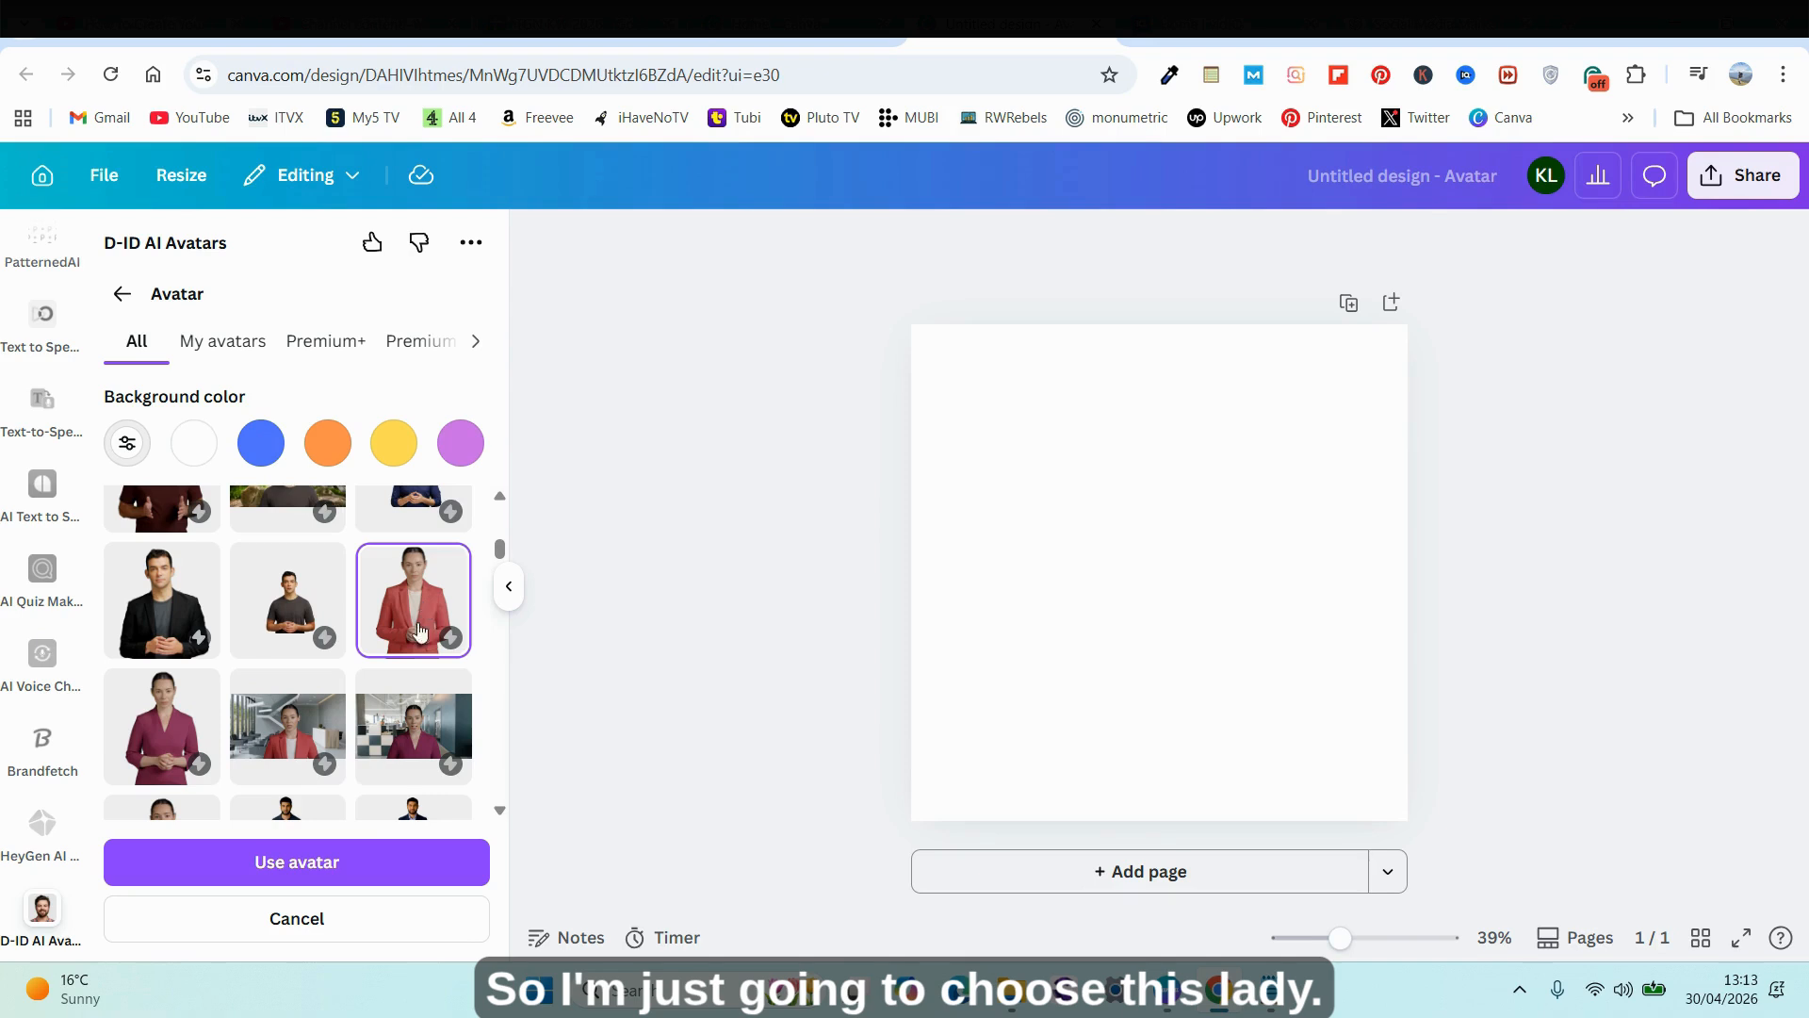
left_click(350, 874)
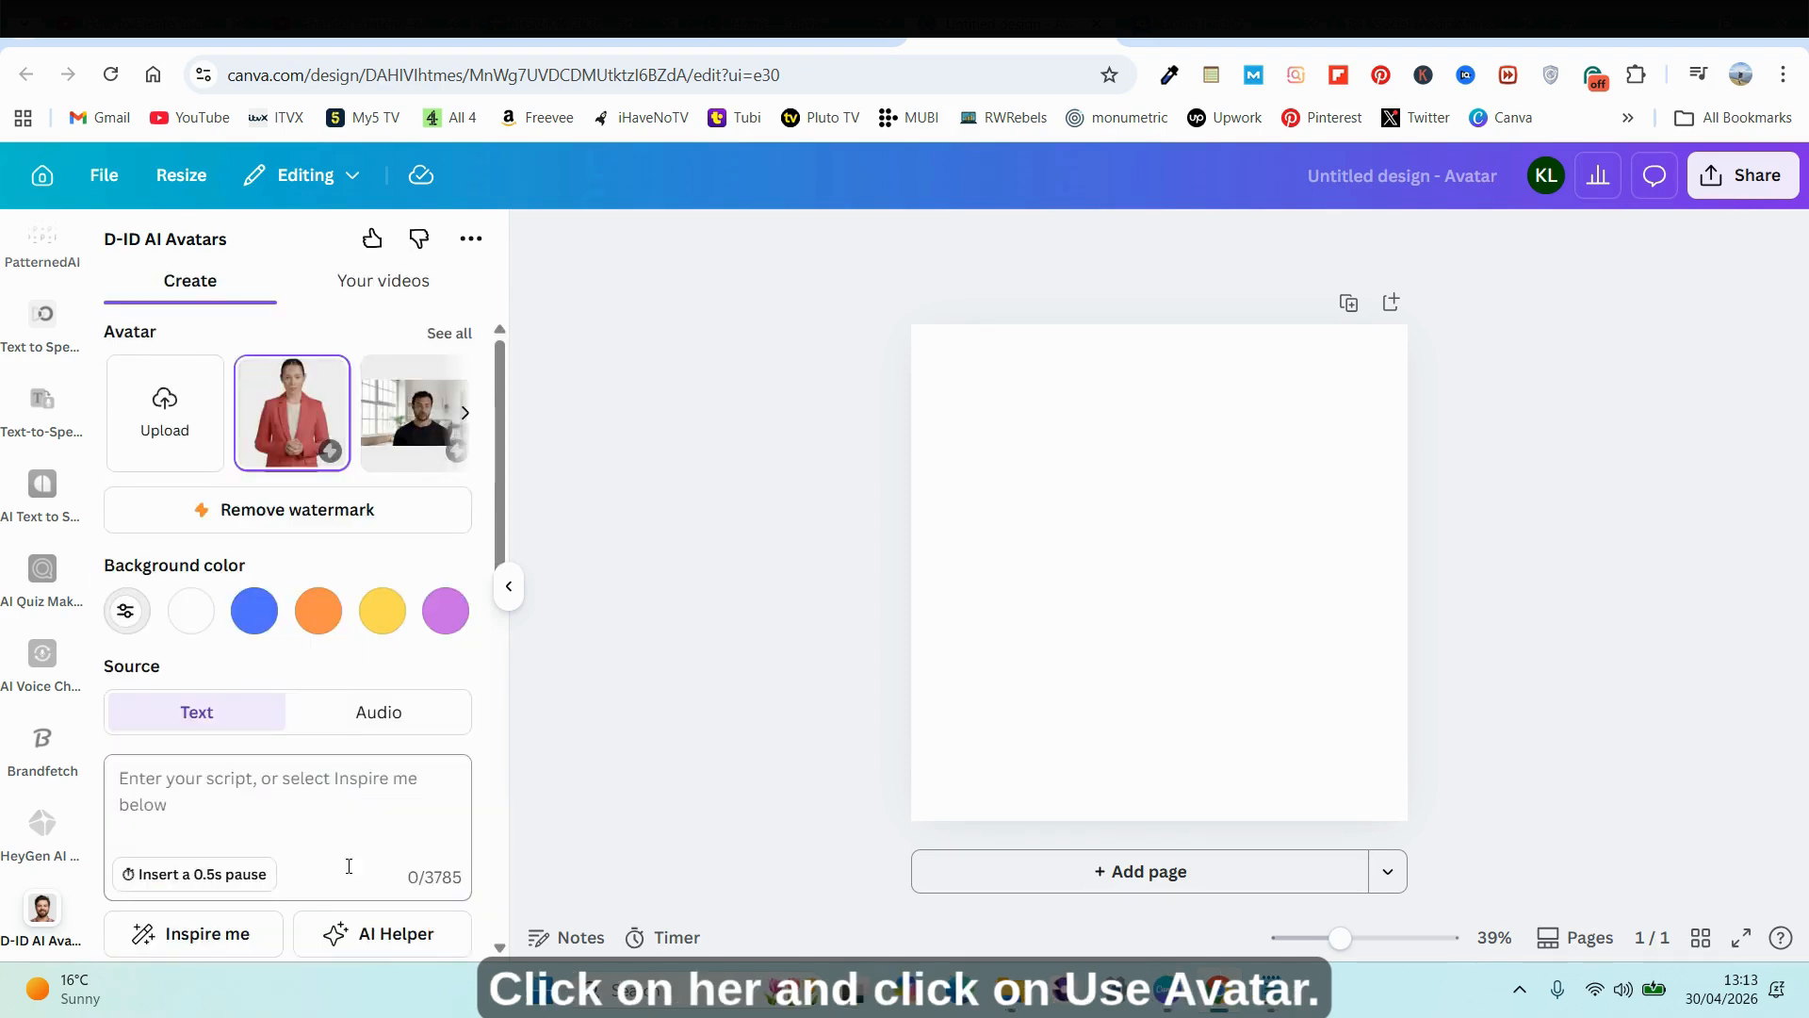
Step: Copy the social media marketing introduction from the ChatGPT chat and paste it into Canva as the avatar's text script
scroll(374, 574, "down", 3)
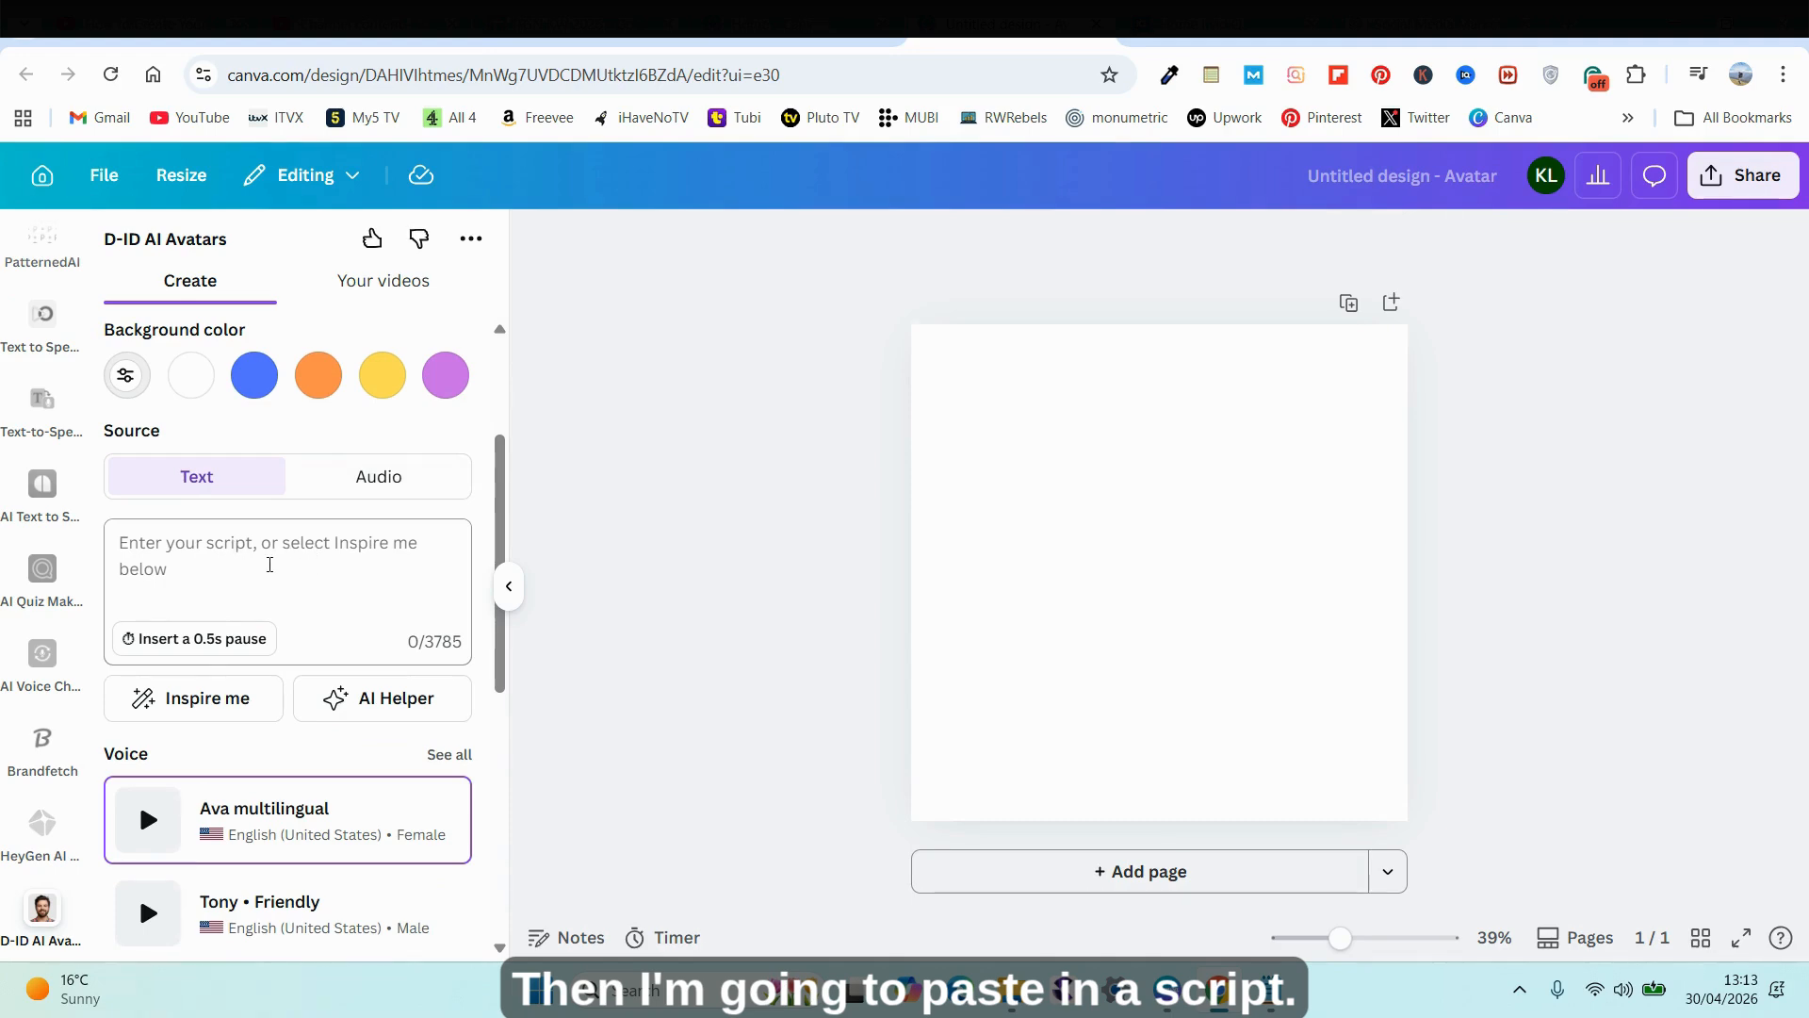
left_click(1440, 26)
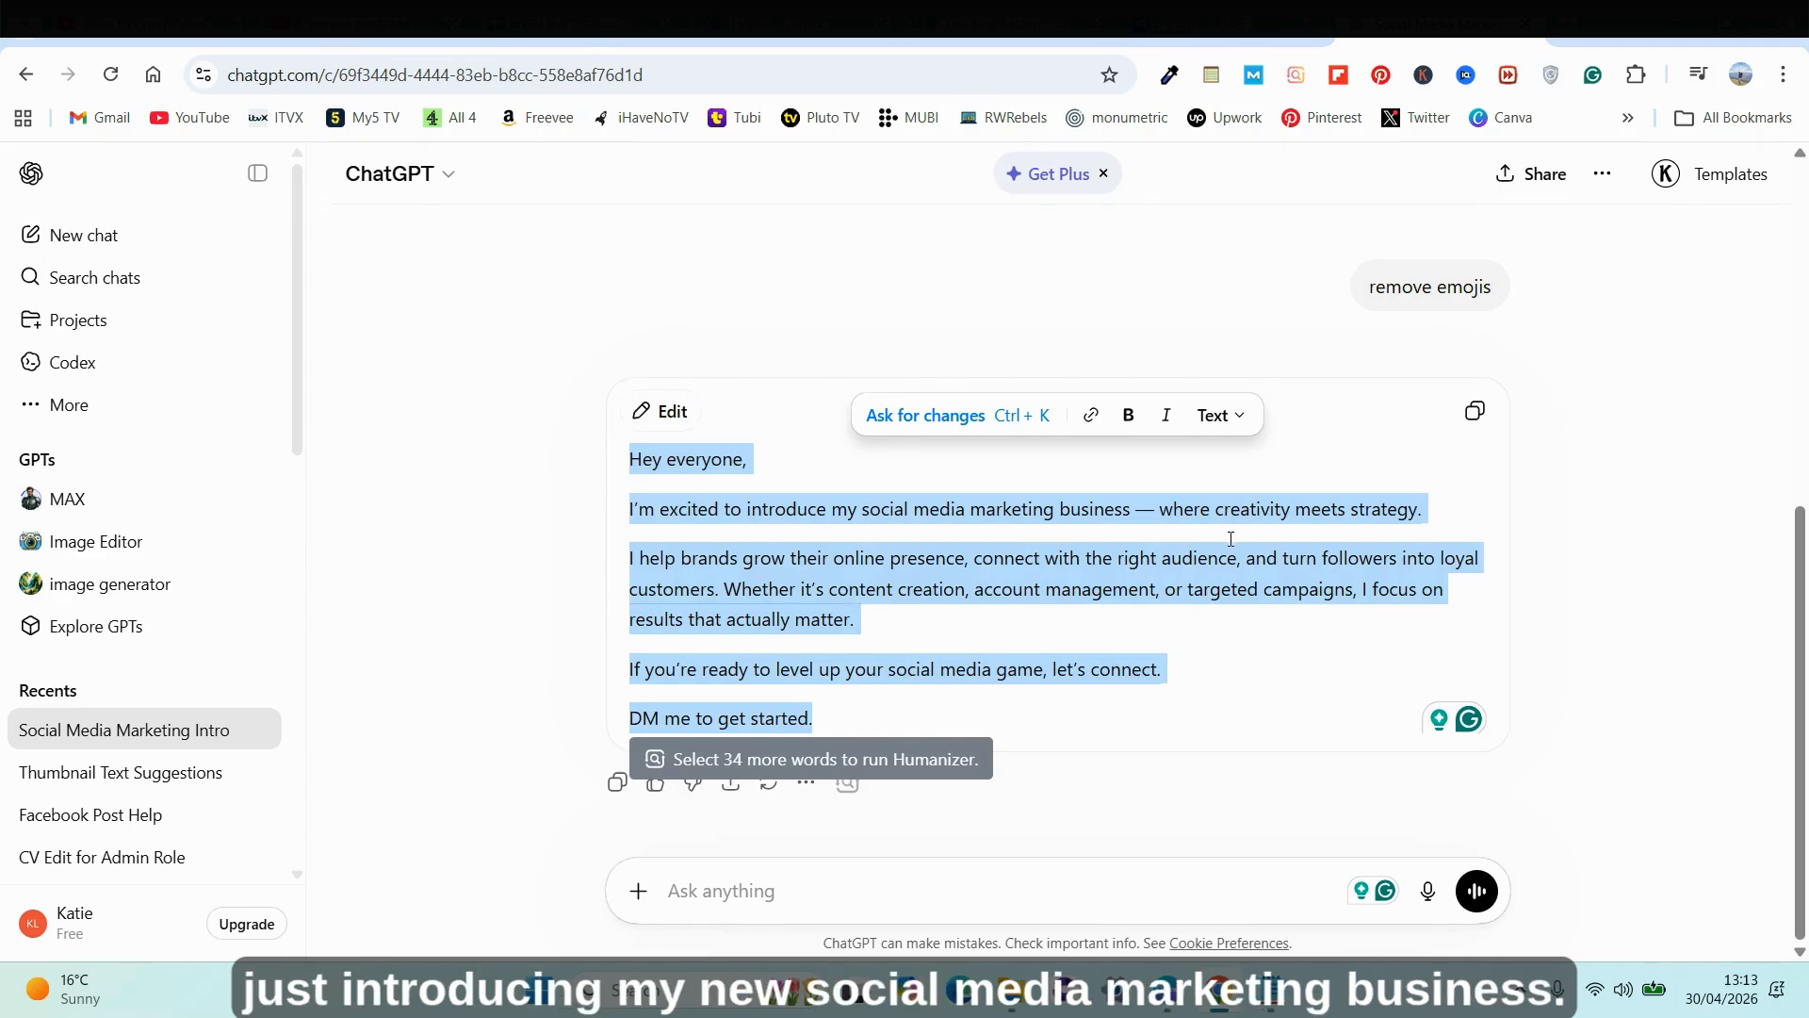
left_click(1013, 27)
left_click(300, 557)
key("ctrl+v")
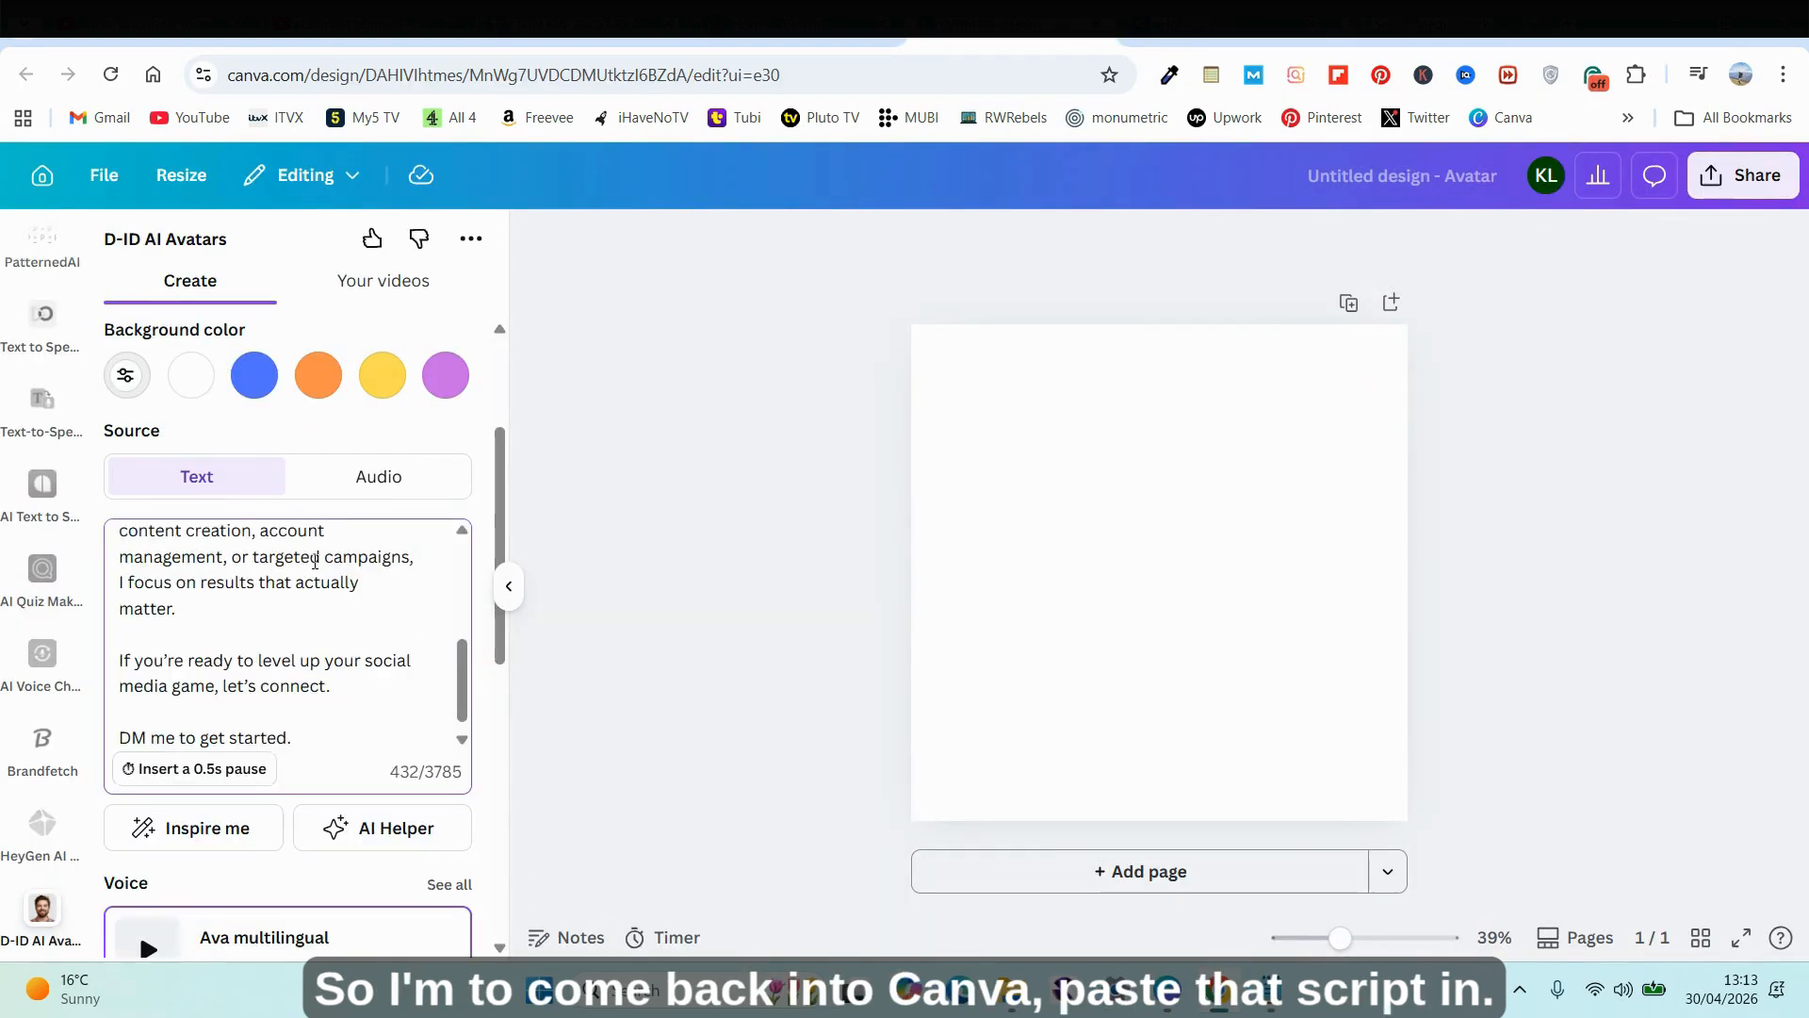
Step: Choose the Ava multilingual voice for the script and generate the presenter
scroll(320, 786, "down", 4)
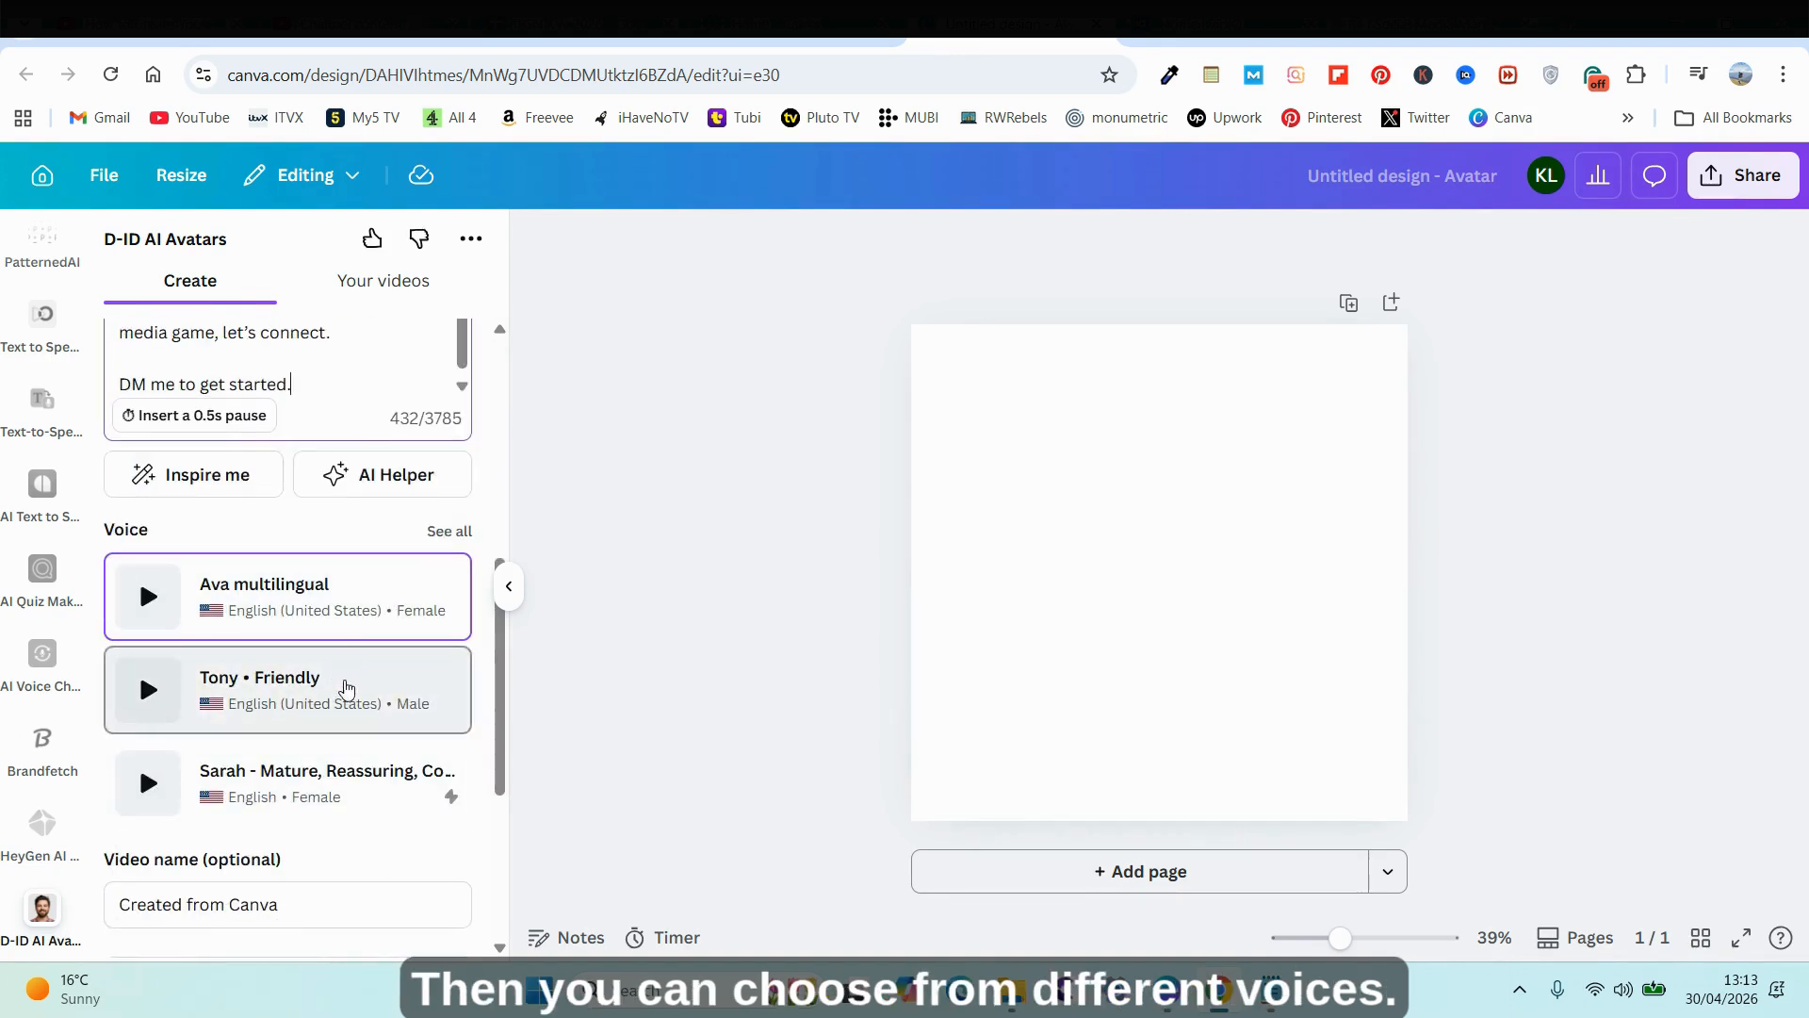
scroll(341, 662, "down", 2)
scroll(337, 671, "up", 2)
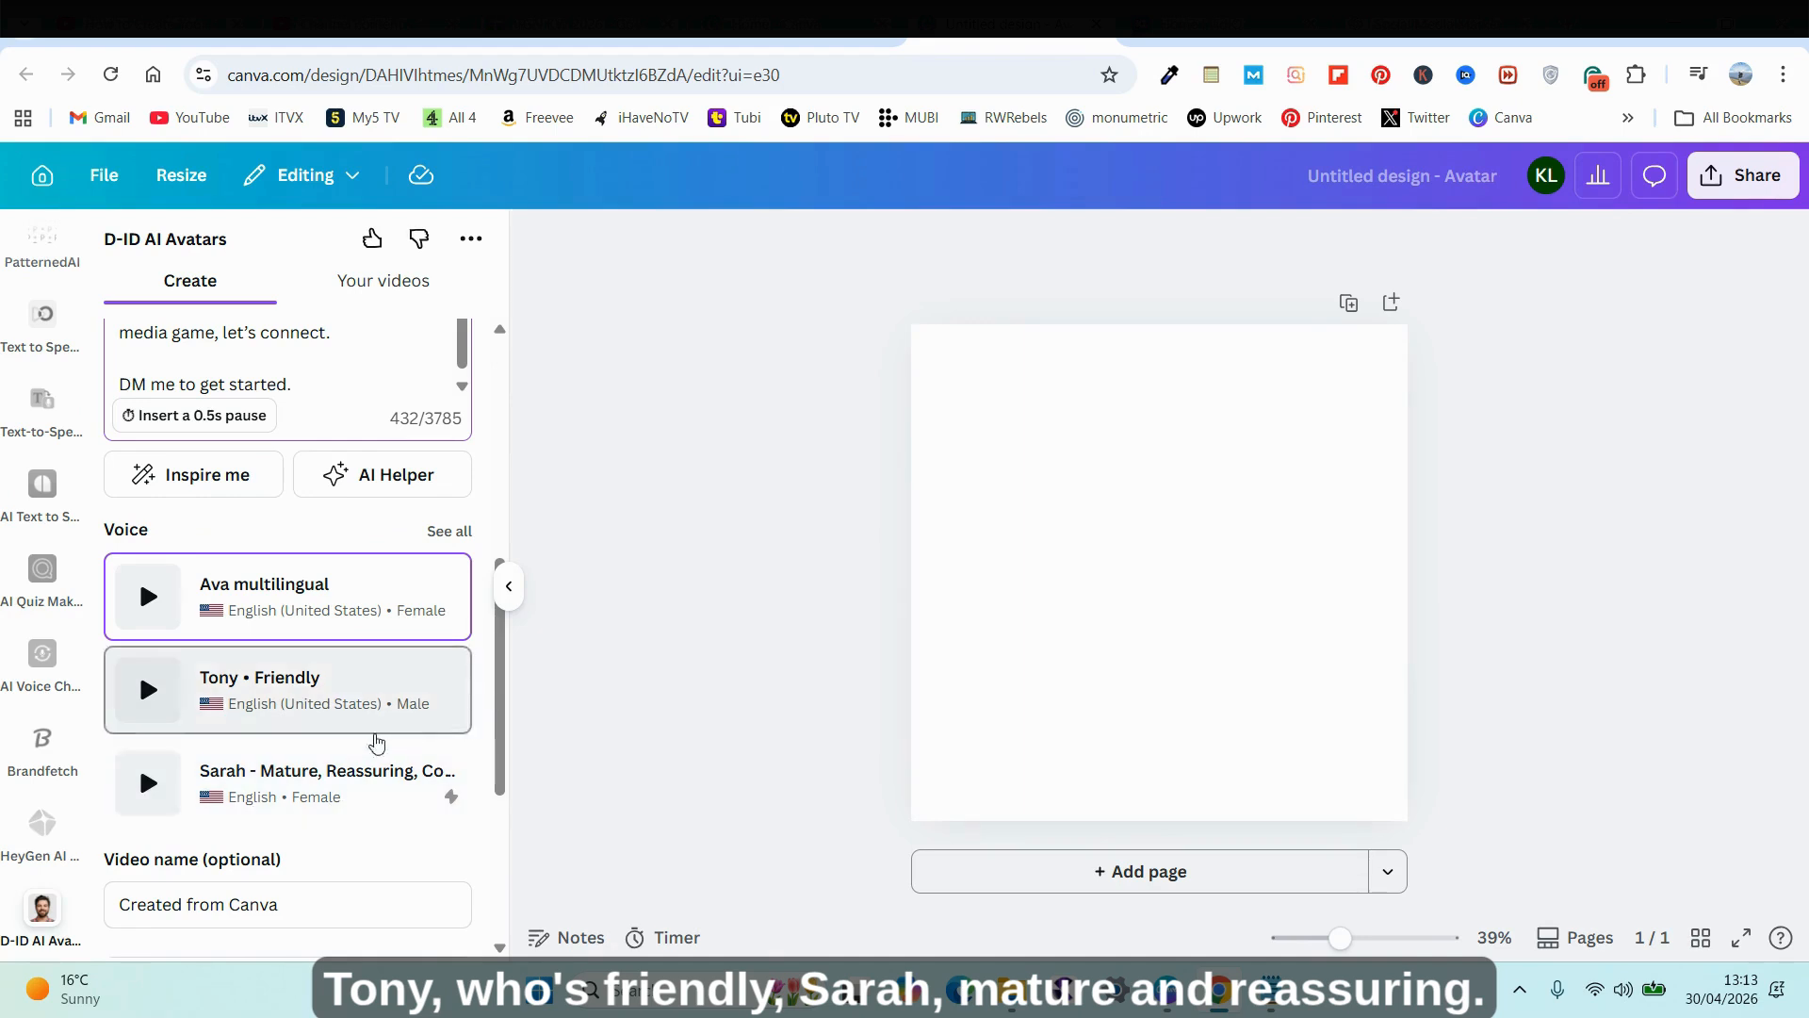
left_click(268, 582)
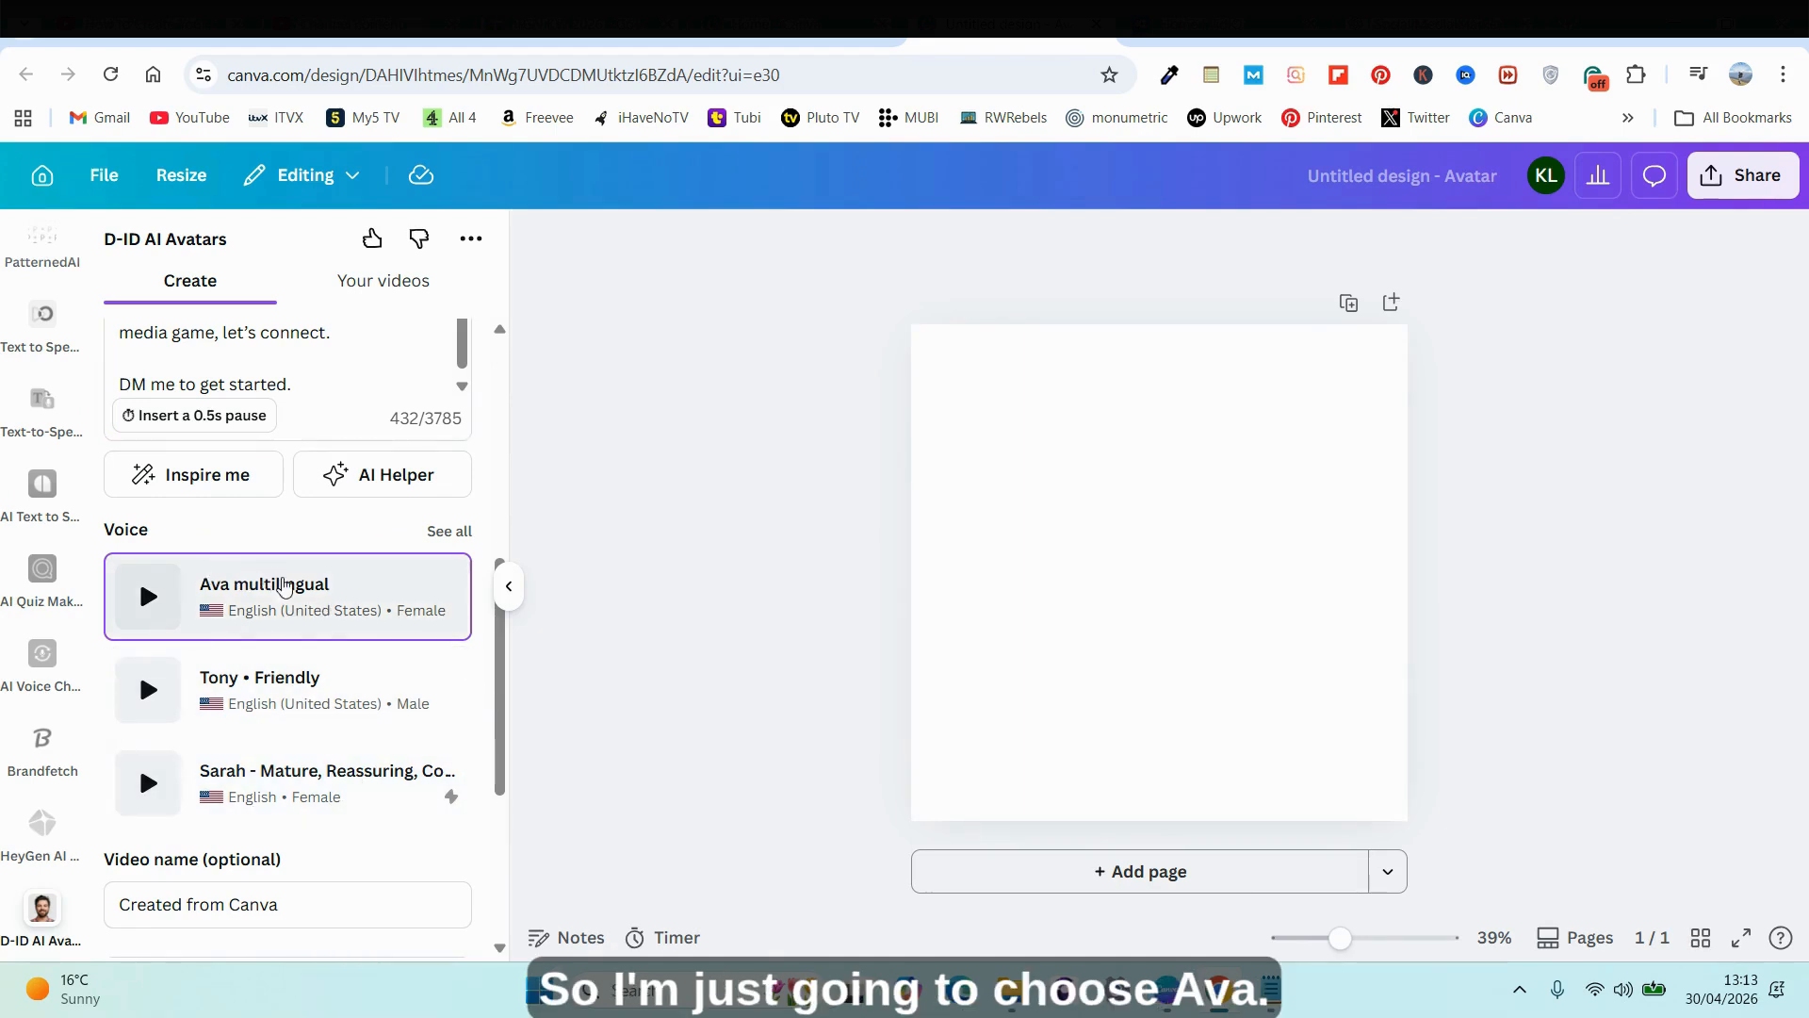
scroll(339, 721, "down", 3)
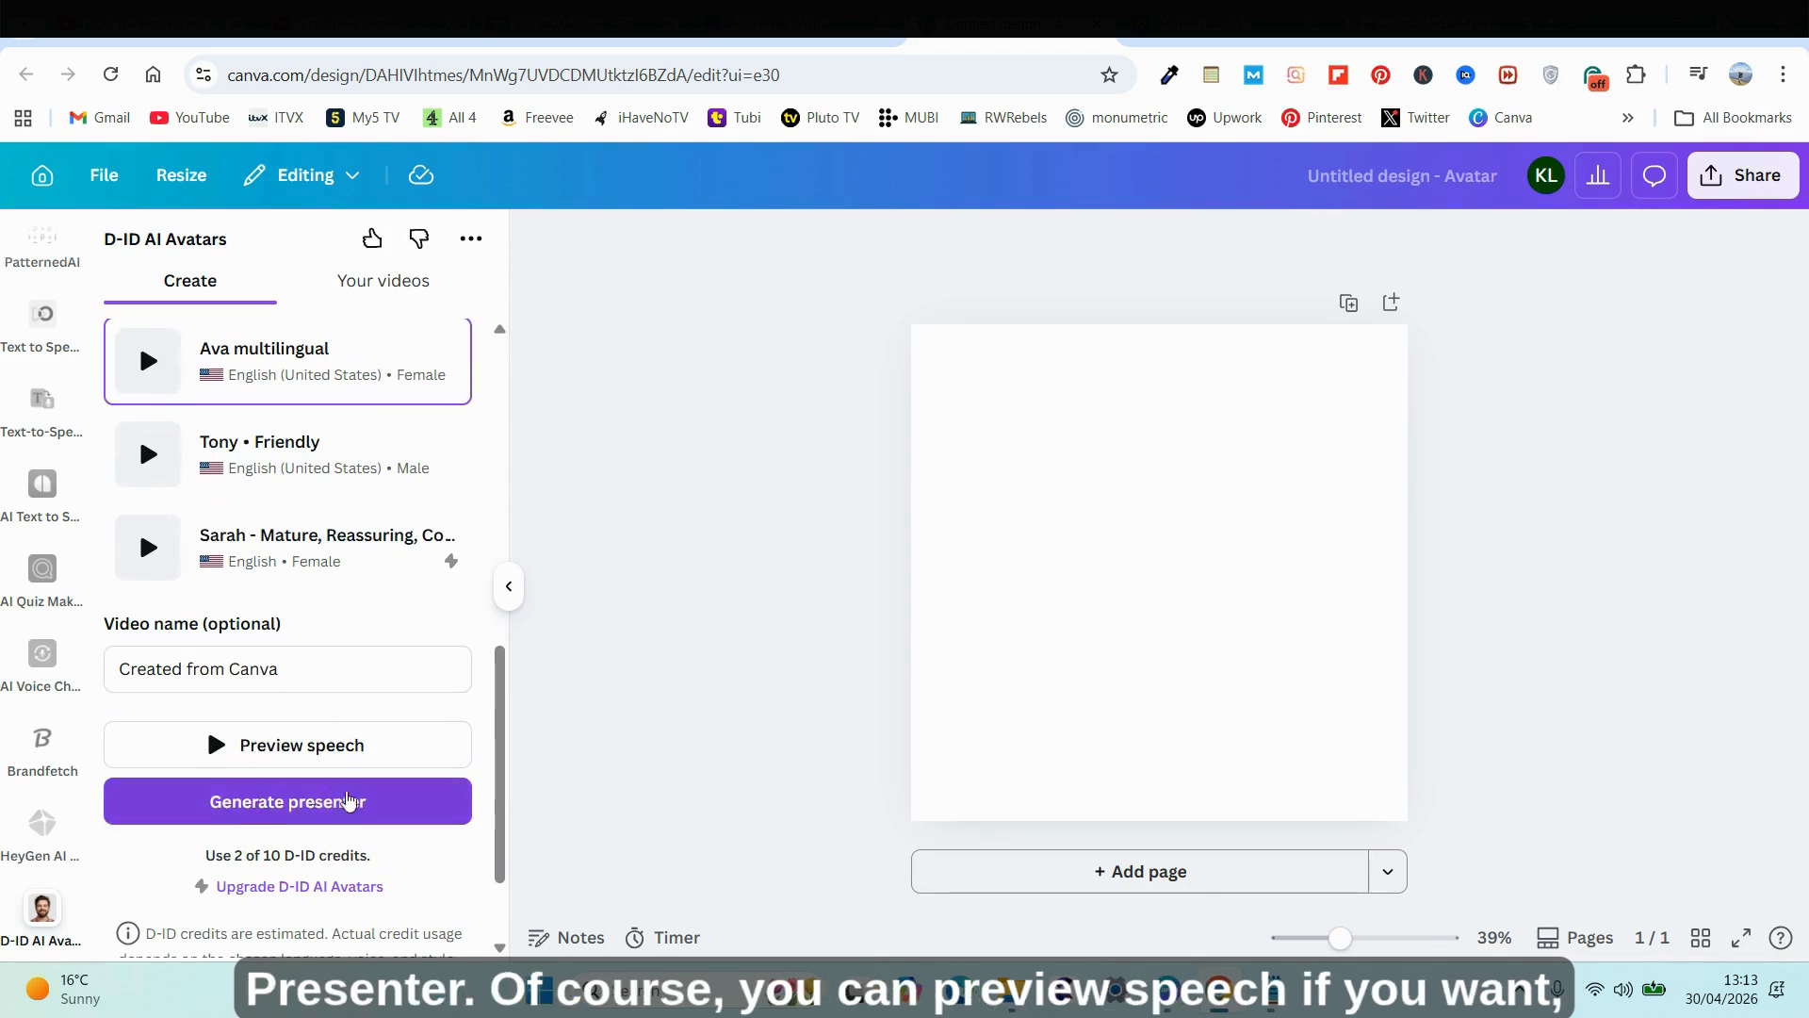
left_click(345, 810)
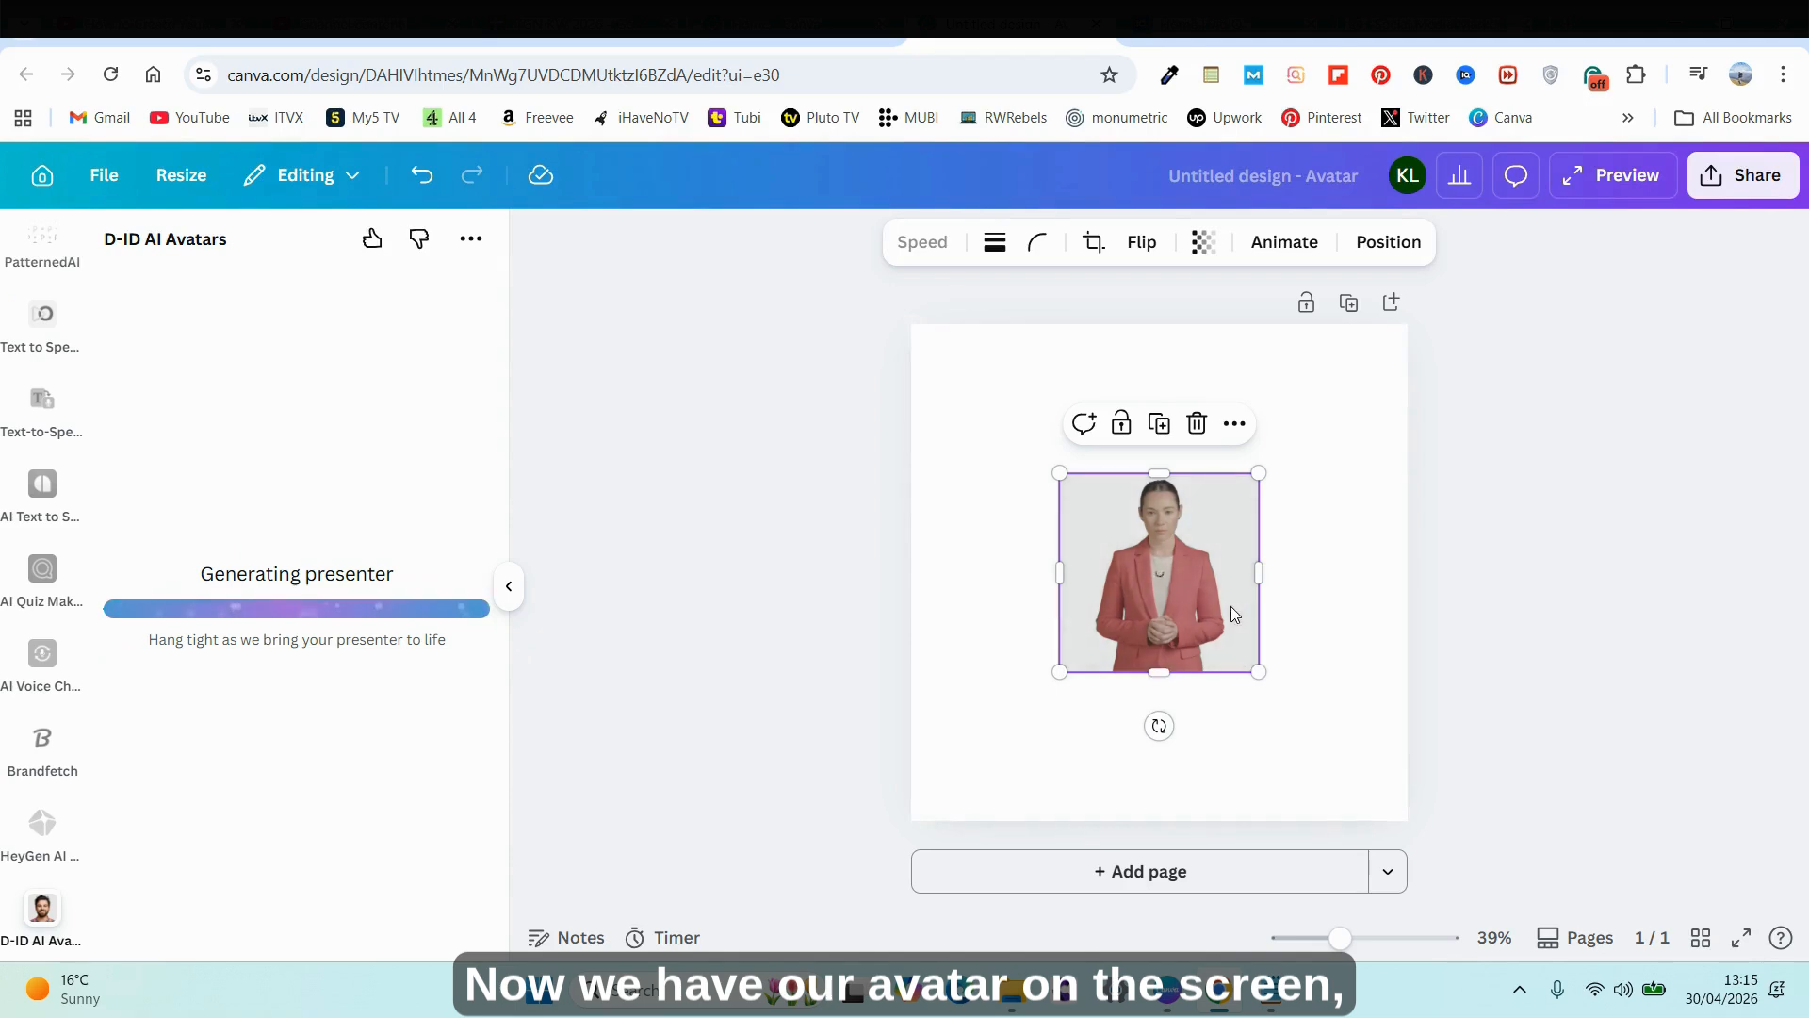
Step: Move the avatar video to the page's top-left corner, enlarge it to fill the whole page and play it
left_click_drag(1153, 565, 1050, 399)
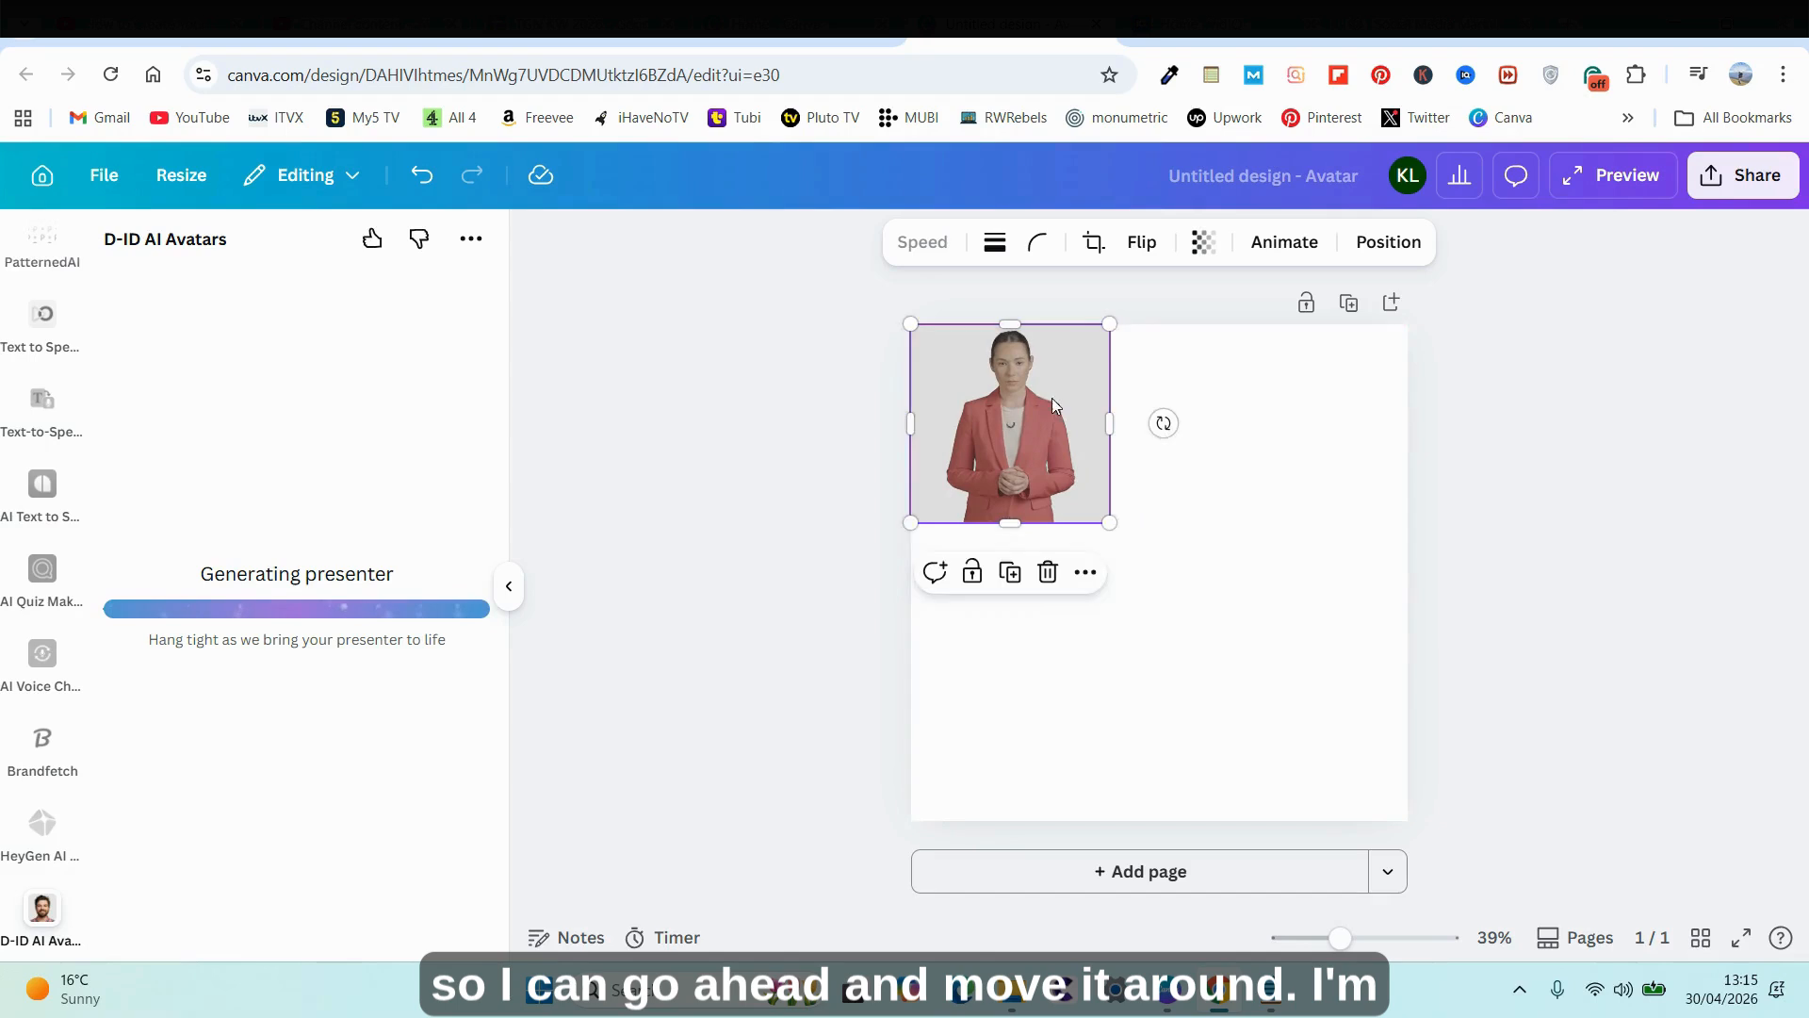
left_click_drag(1117, 521, 1444, 767)
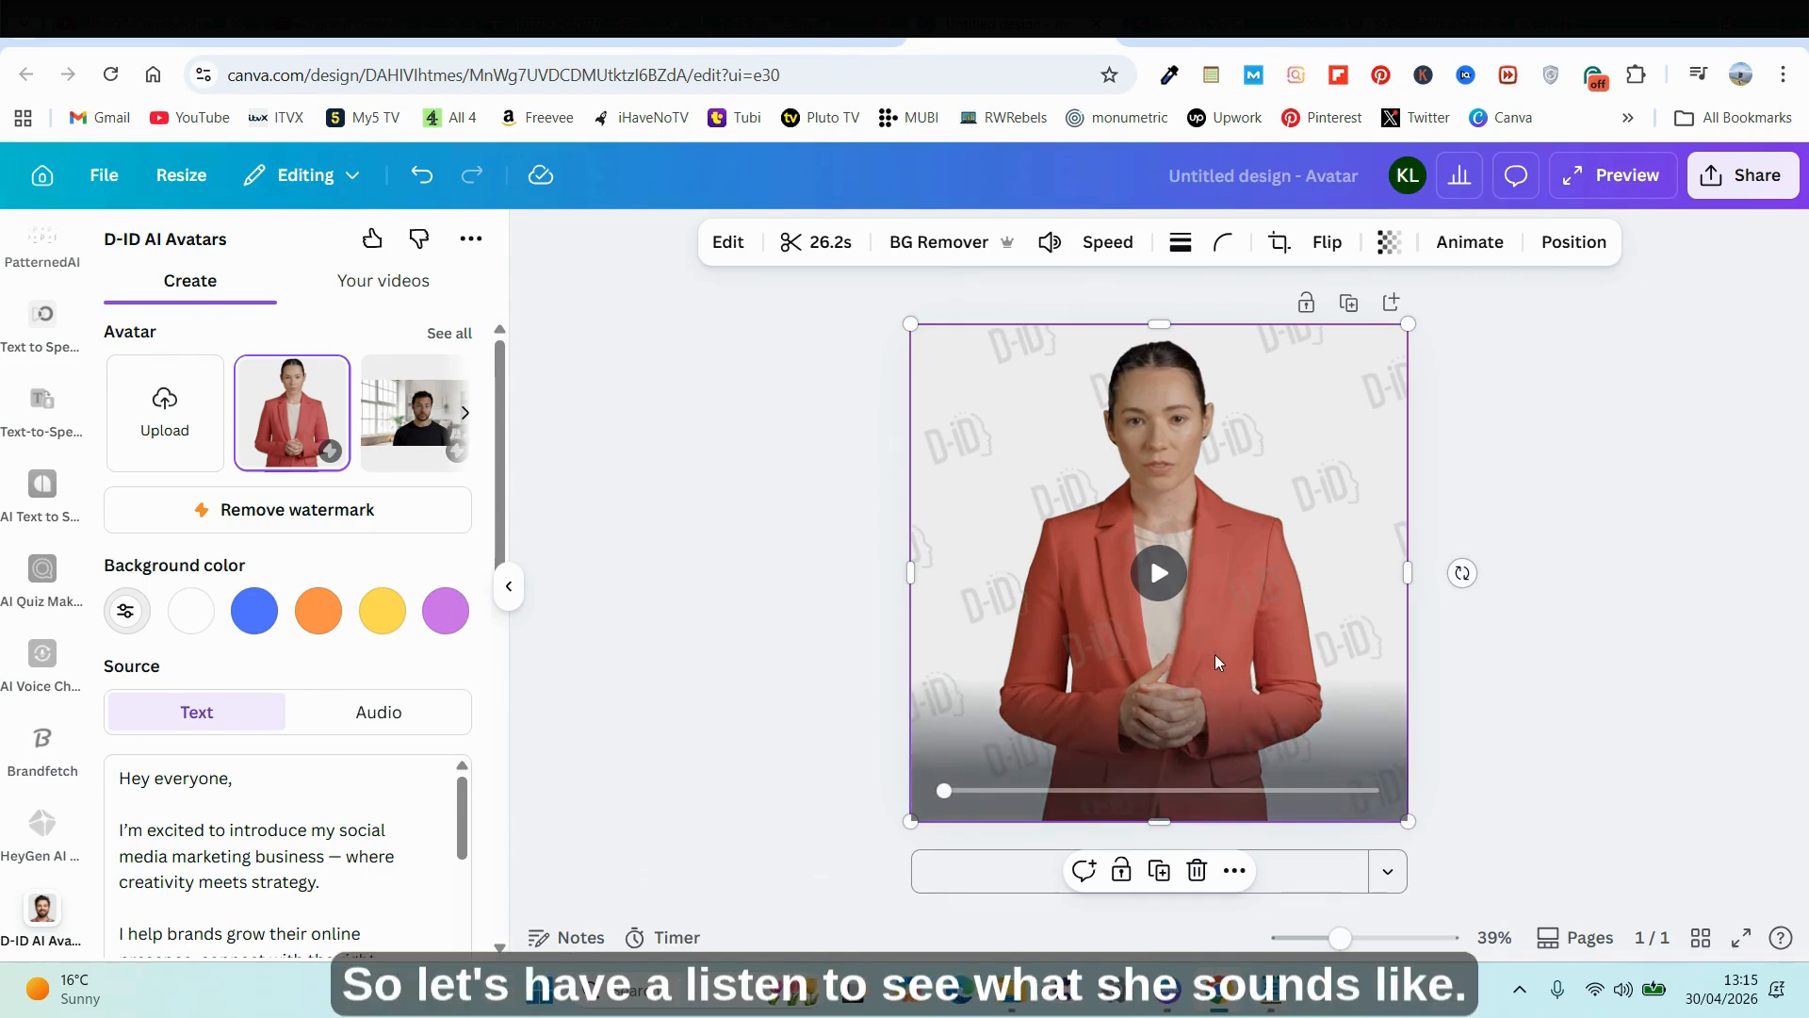
left_click(1158, 575)
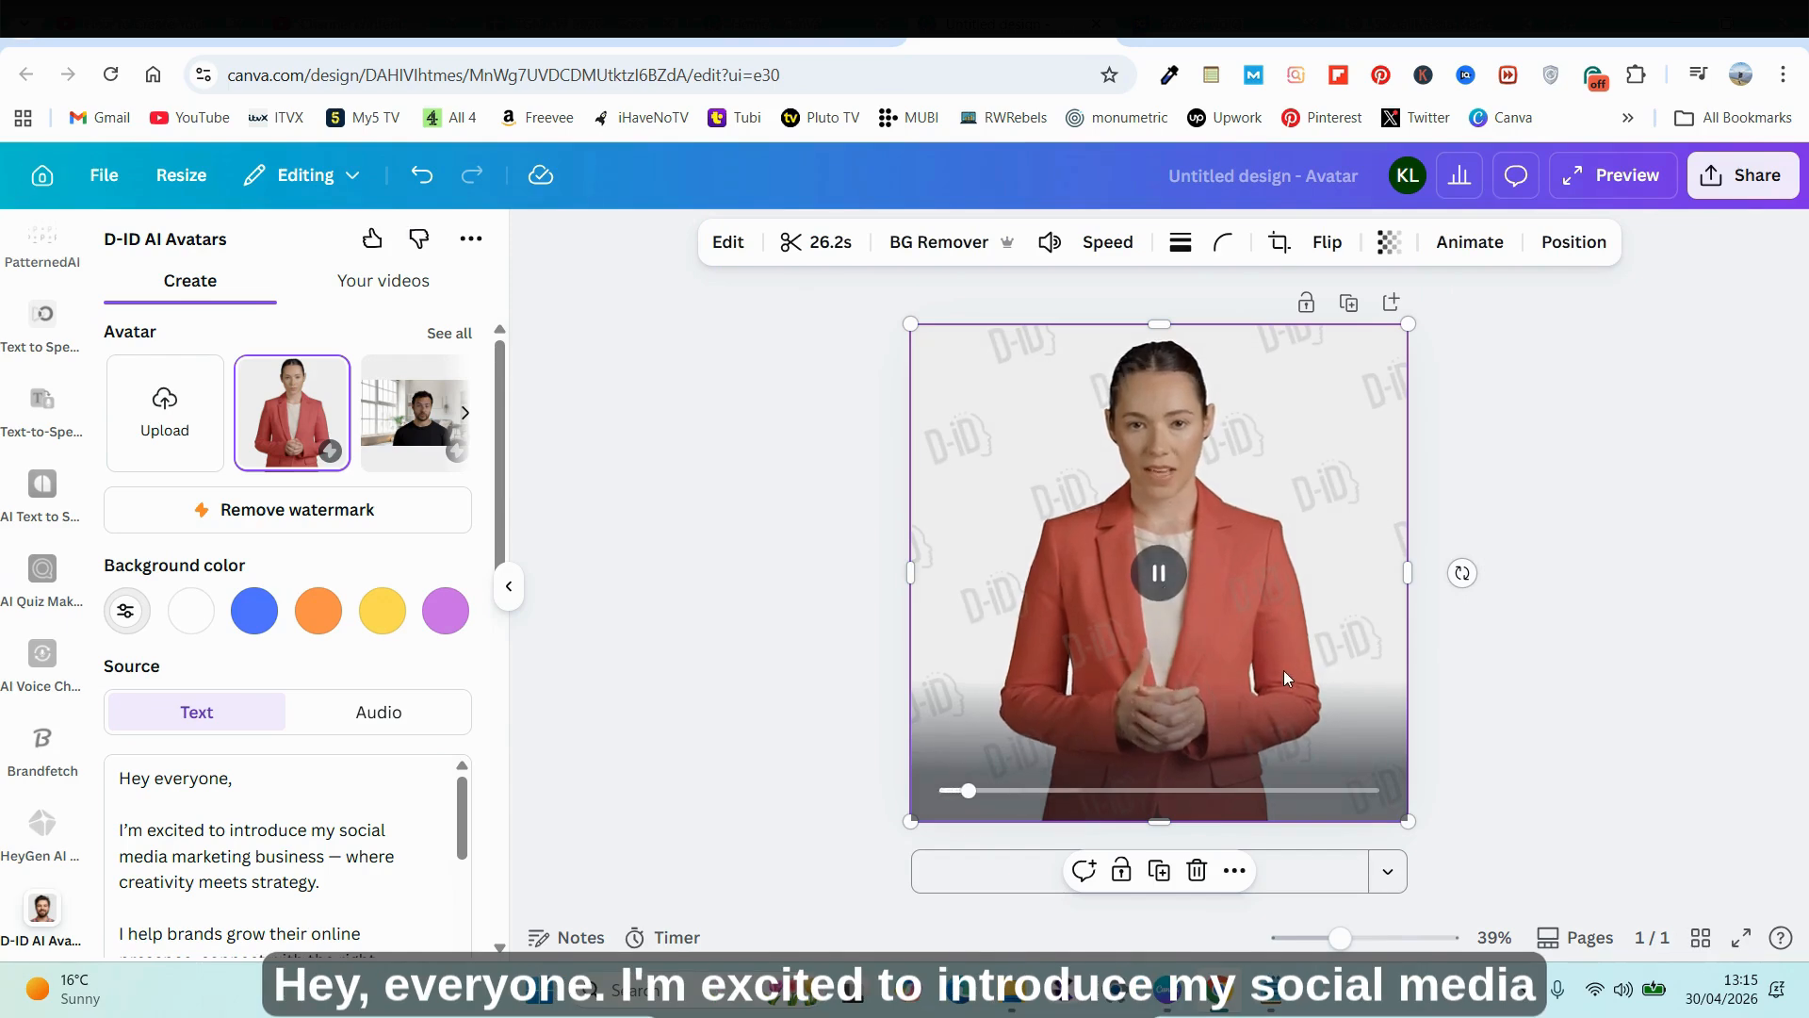